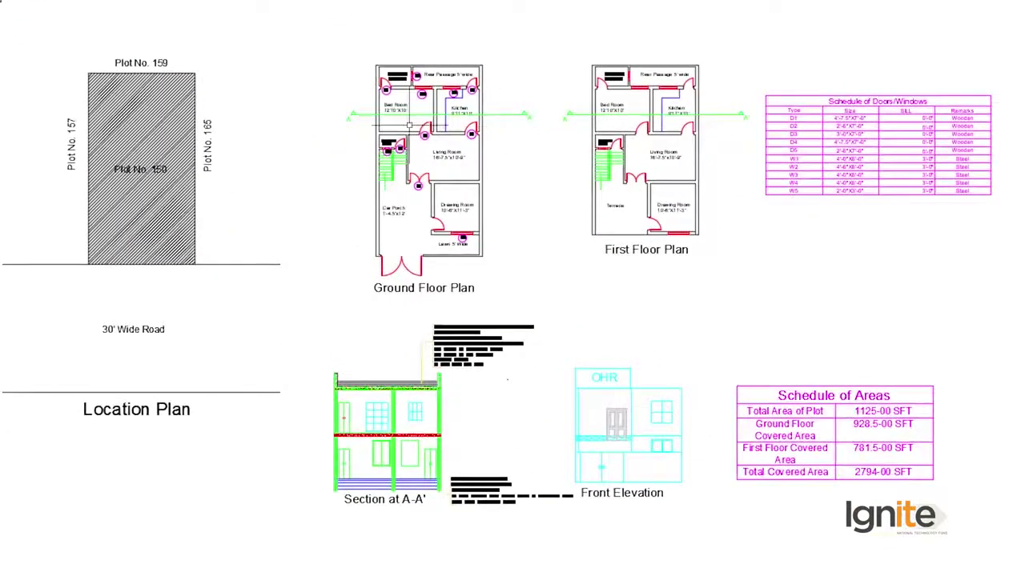
- Zoom and pan to bring the Section at A-A and Front Elevation into close view
scroll(392, 121, up, 2)
scroll(506, 260, down, 2)
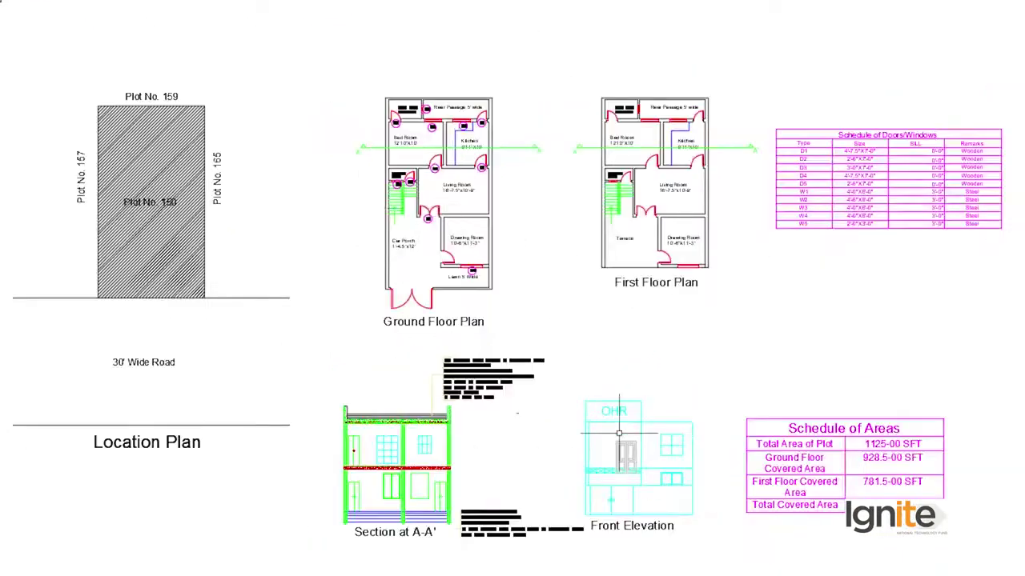
scroll(670, 416, up, 3)
middle_drag(652, 395, 744, 309)
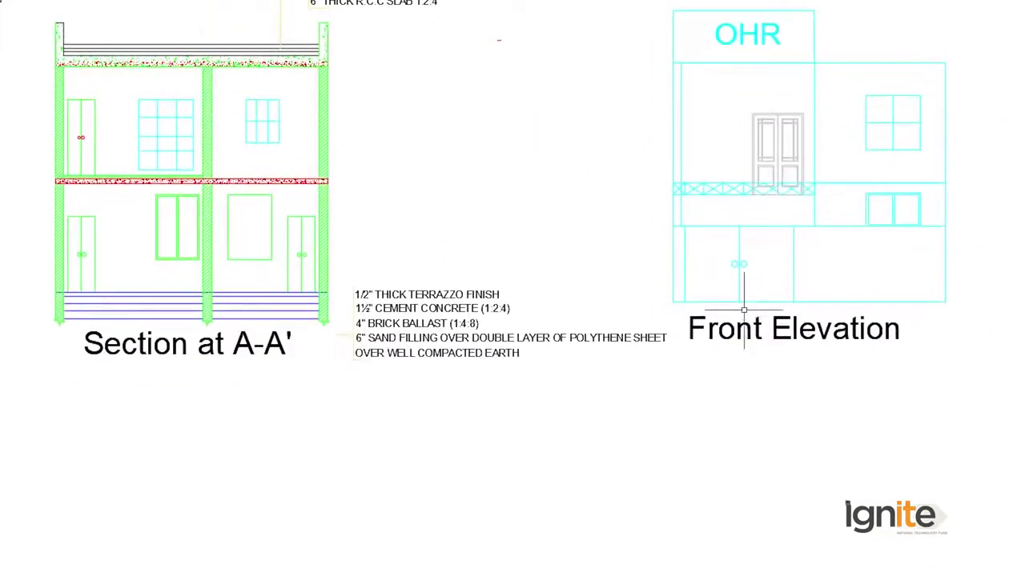
middle_drag(276, 364, 367, 302)
scroll(272, 305, down, 1)
- Pan and zoom to frame the location plan beside the ground floor plan
middle_drag(670, 293, 670, 389)
scroll(937, 302, down, 1)
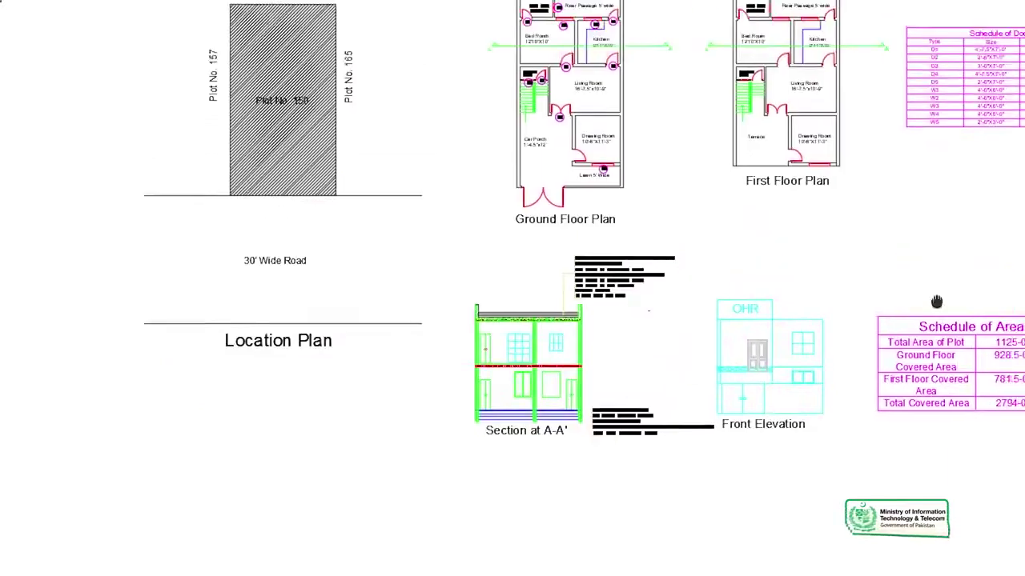
middle_drag(937, 301, 664, 376)
scroll(419, 366, up, 1)
middle_drag(80, 320, 726, 328)
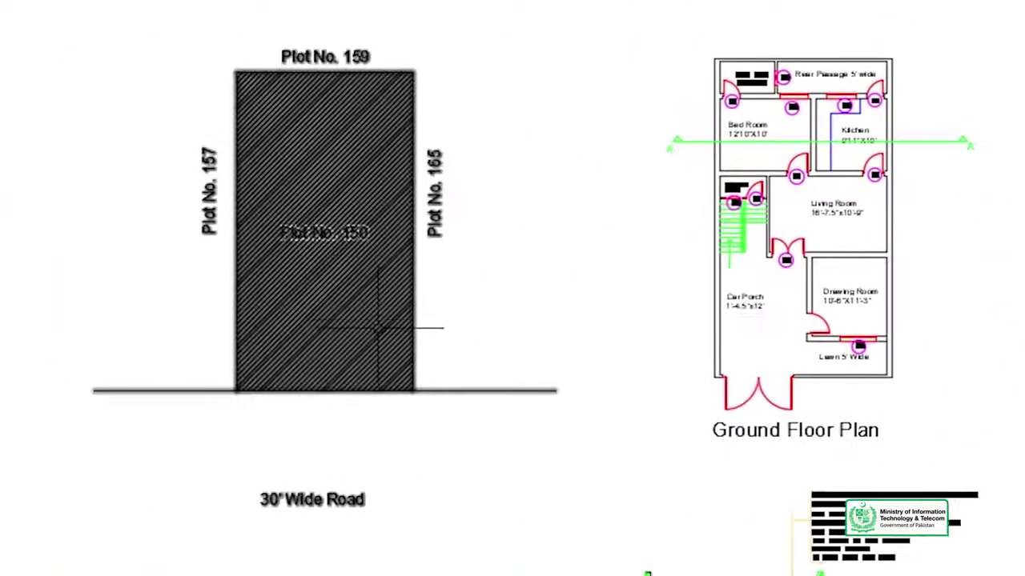
scroll(622, 341, down, 1)
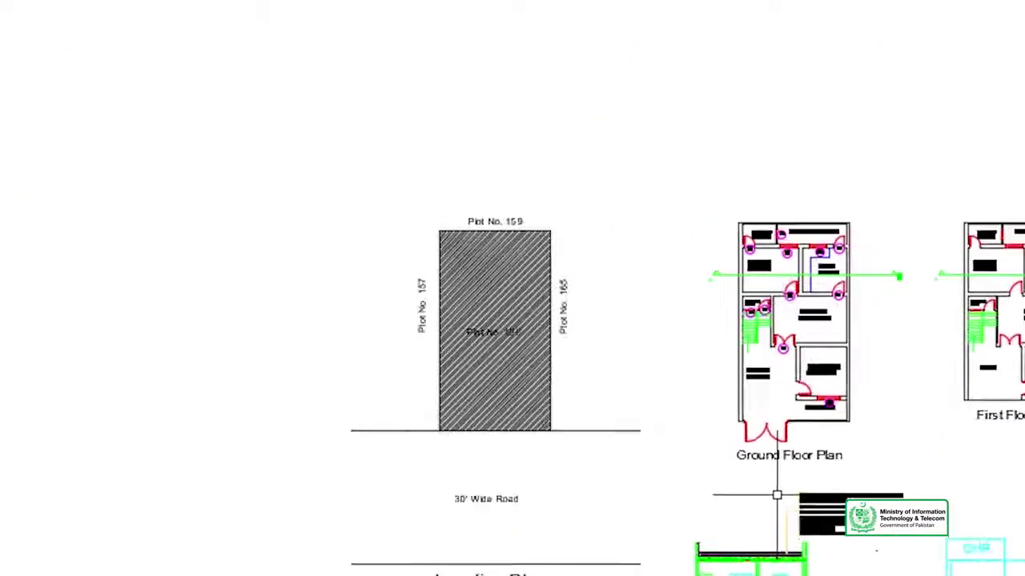
scroll(566, 194, down, 1)
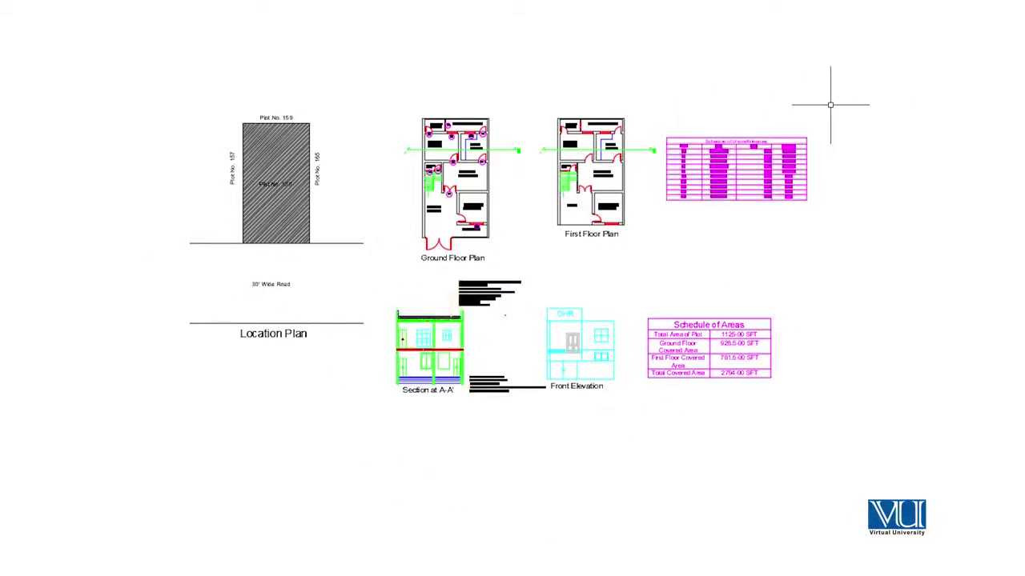
- Window-select the Schedule of Doors/Windows table, then clear the selection
click(869, 93)
click(656, 212)
click(904, 69)
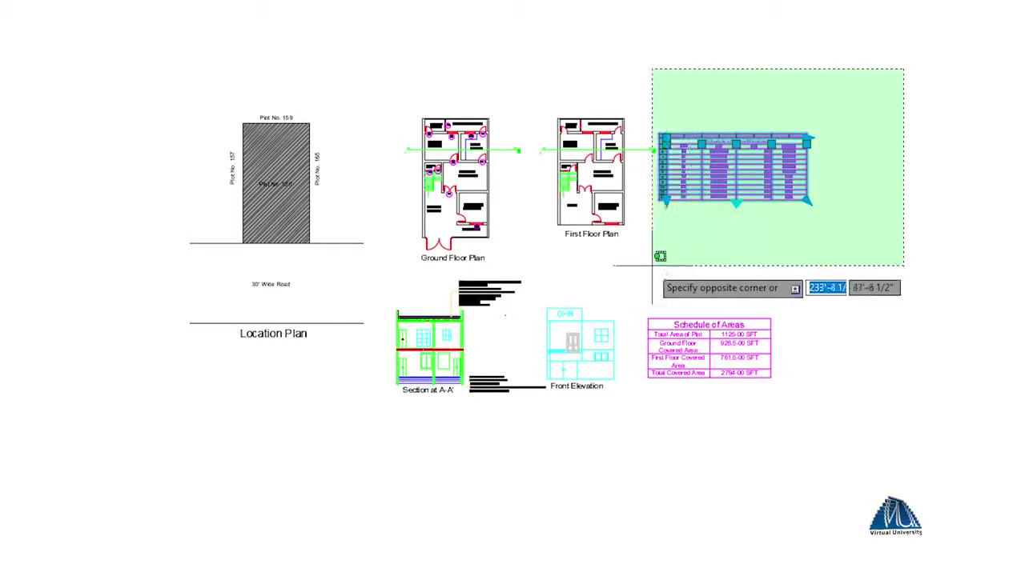
click(741, 252)
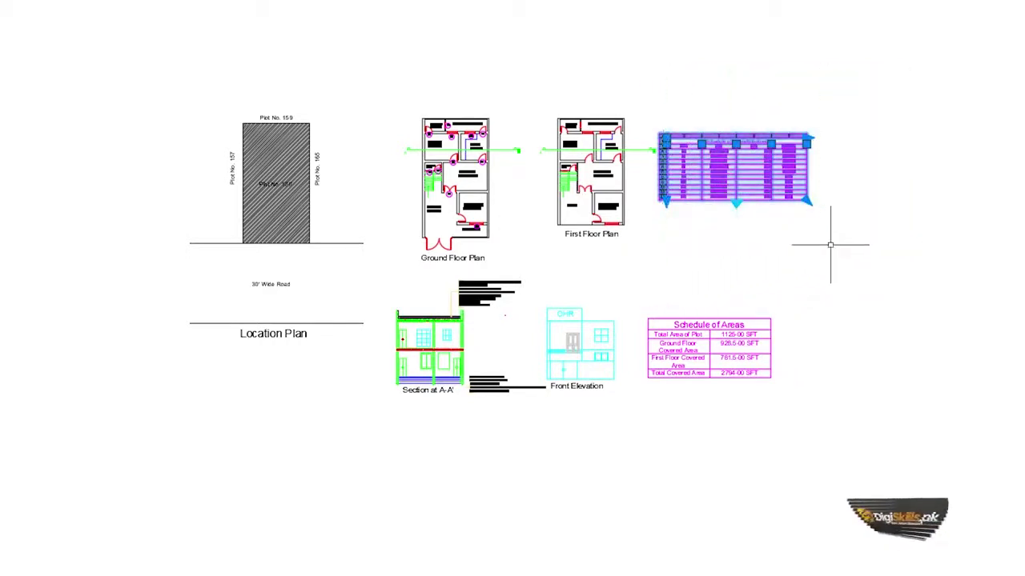
key(Escape)
- Window-select the Schedule of Areas and move it slightly left toward the Front Elevation
click(858, 248)
click(642, 439)
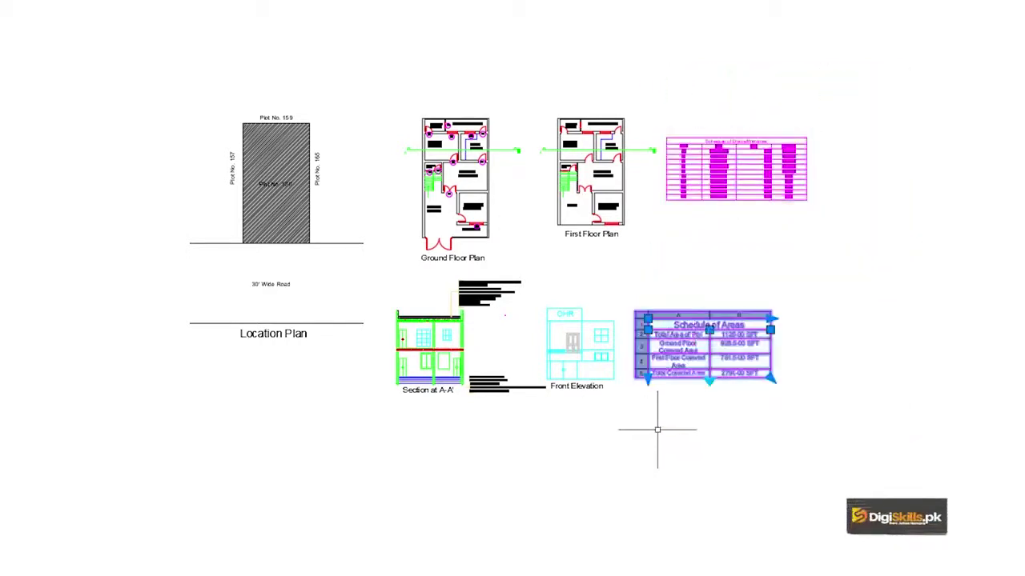
text(m)
key(Return)
click(679, 337)
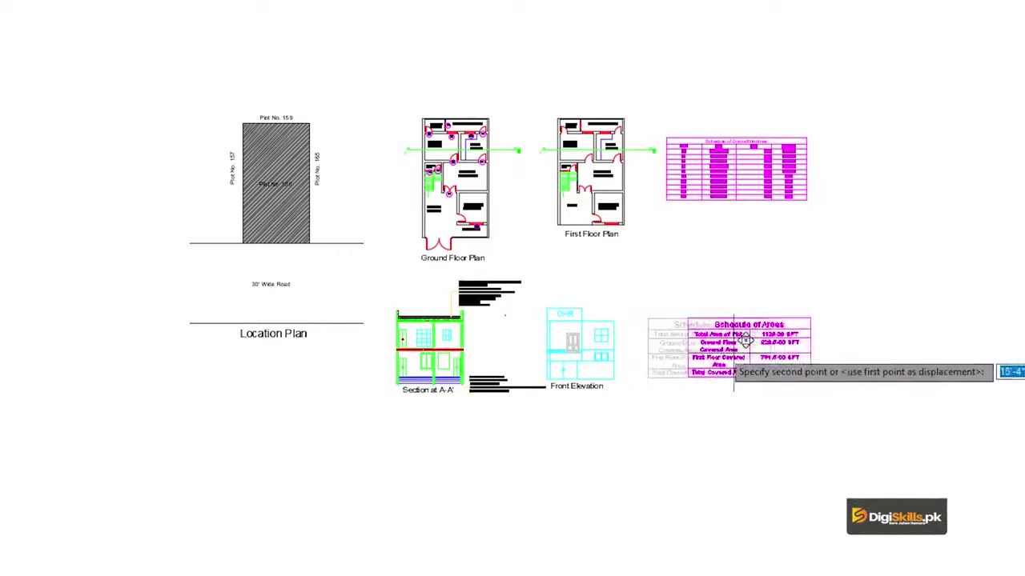
click(682, 354)
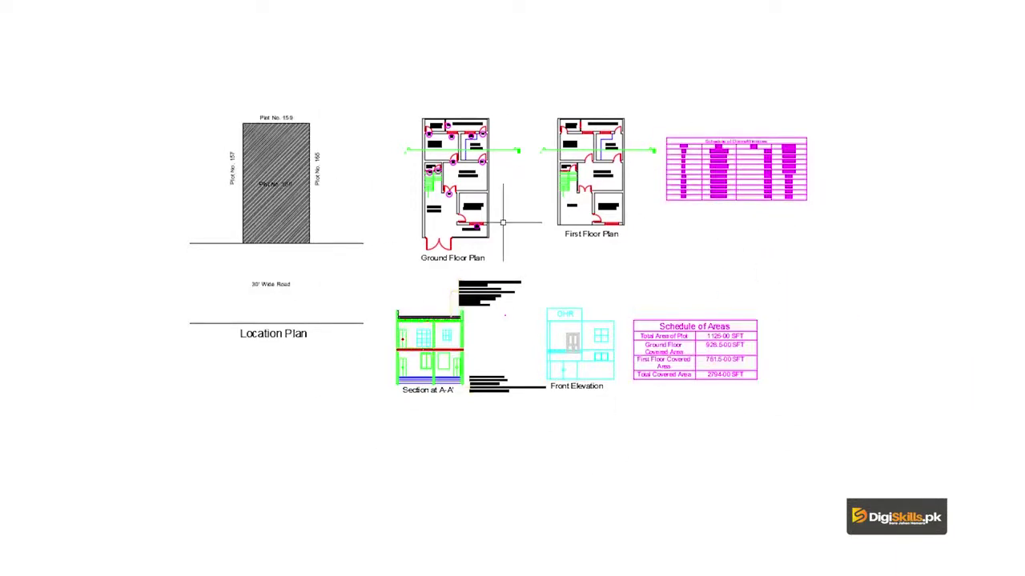
click(449, 331)
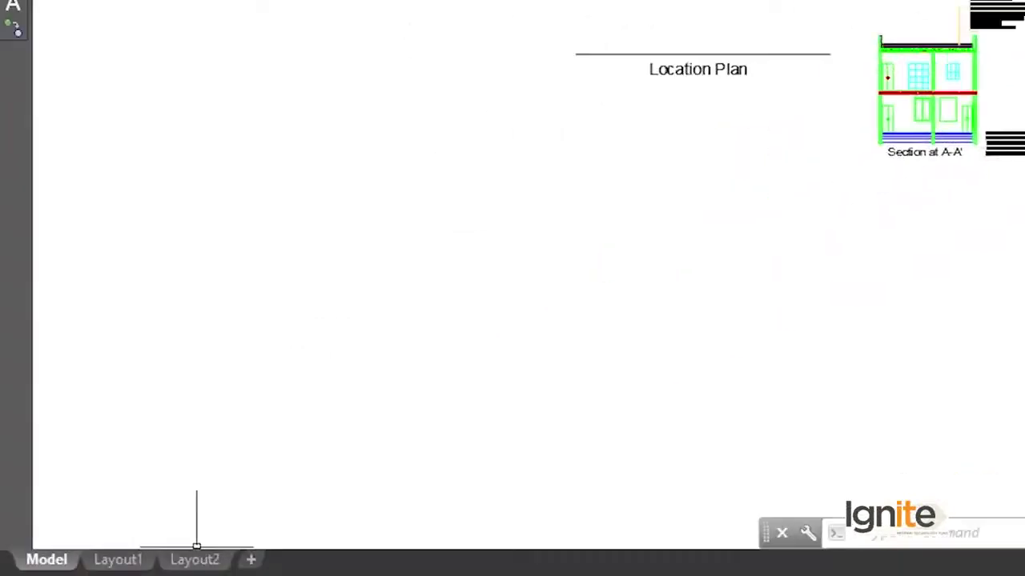
- View the Layout1 and Layout2 sheets, then add a new Layout3 sheet
click(130, 565)
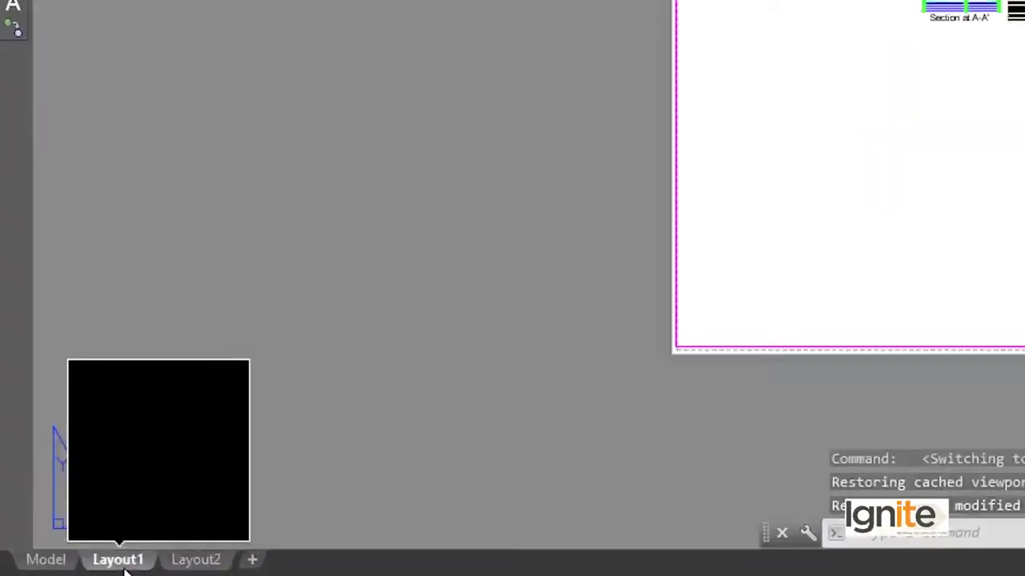
scroll(485, 389, down, 2)
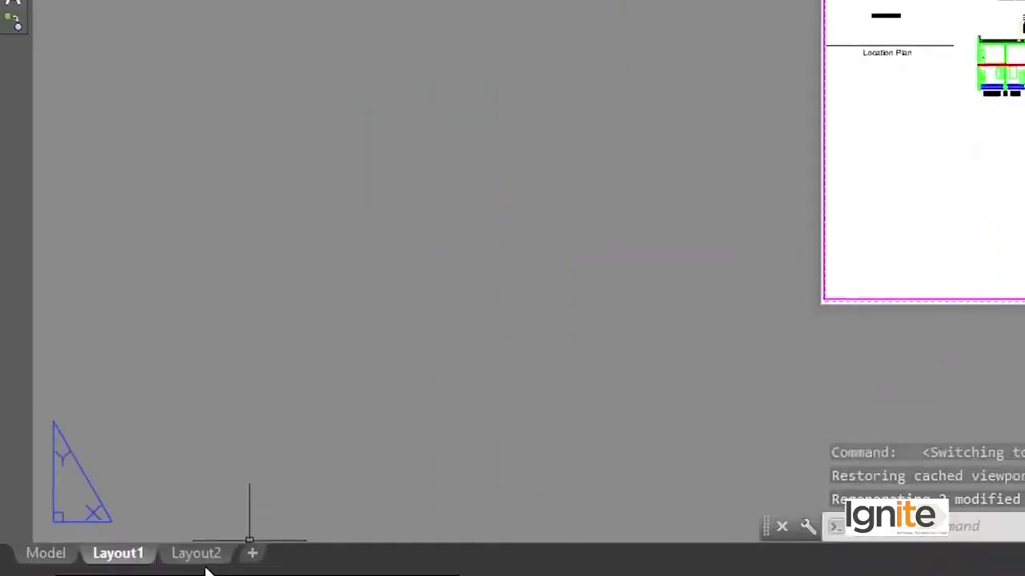
click(202, 562)
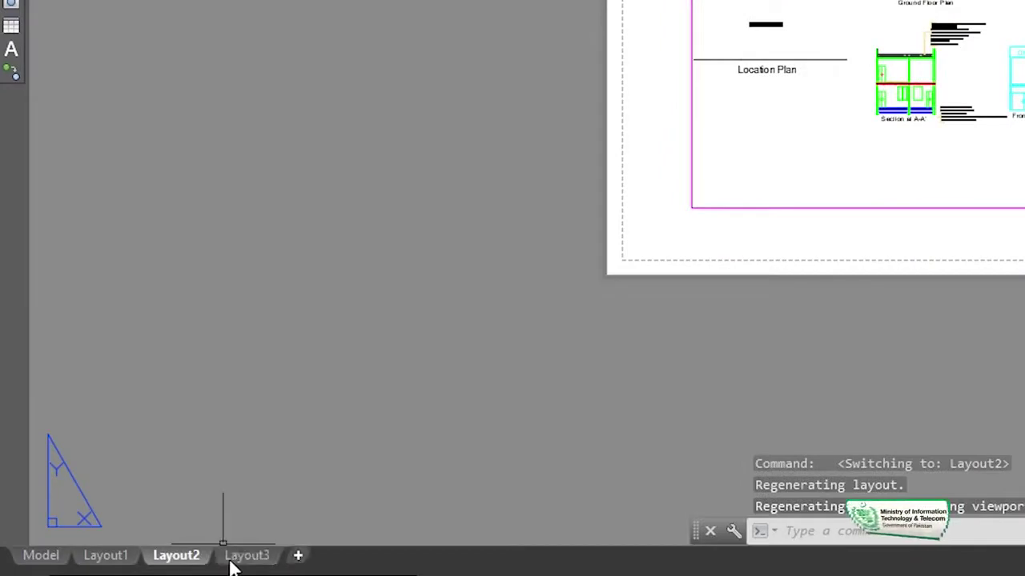
click(298, 556)
- Check the layout tab options, return to Layout2 and select its viewport
right_click(259, 556)
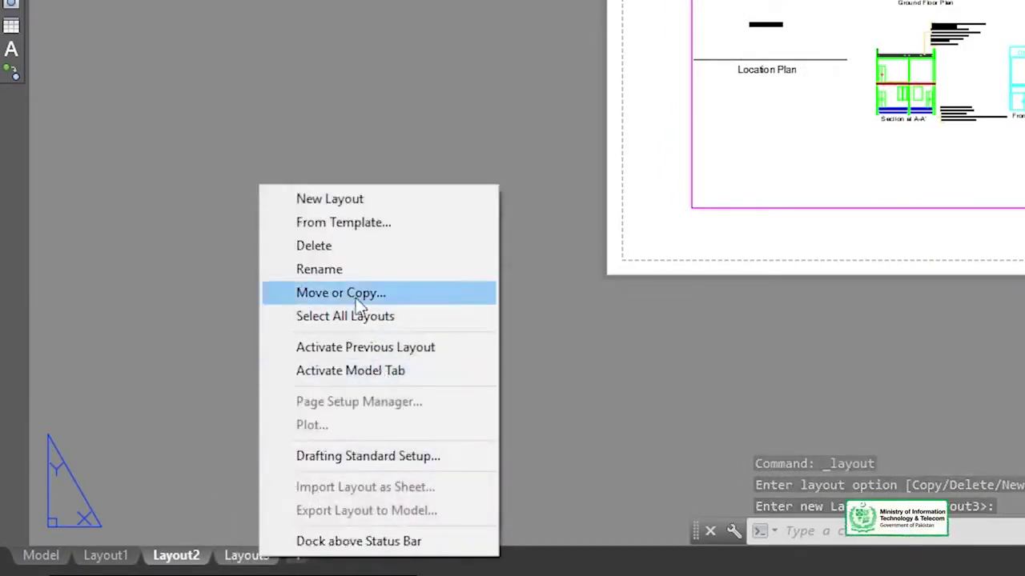
click(175, 566)
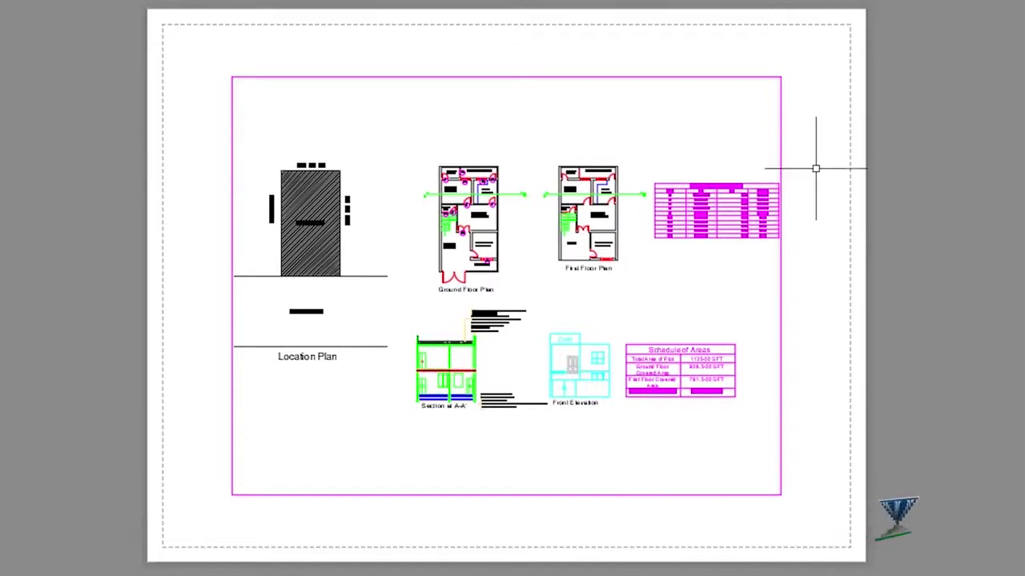
click(433, 76)
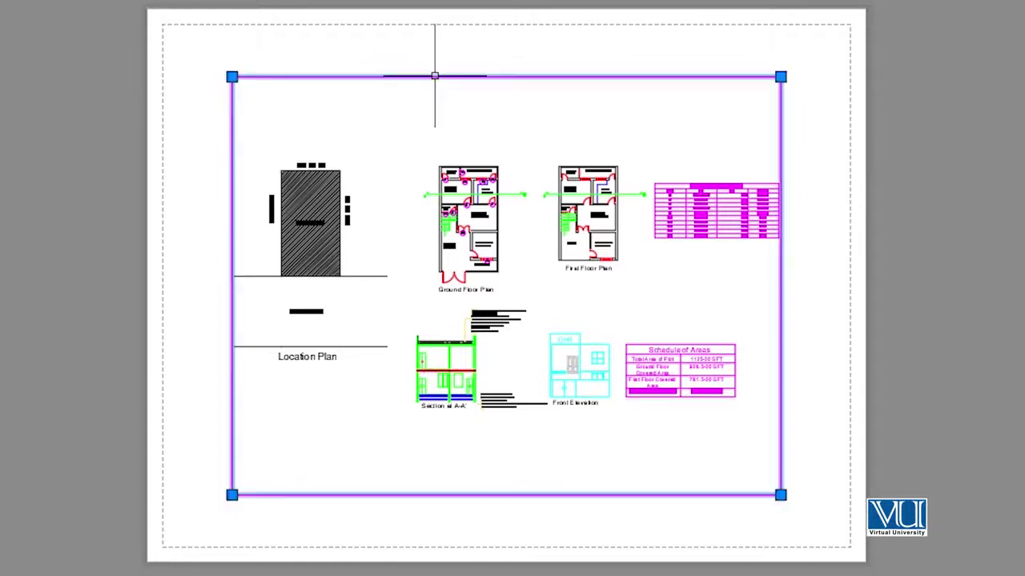
- Delete Layout2's viewport and draw a 30 by 40 rectangle from the sheet's top-left corner
key(Delete)
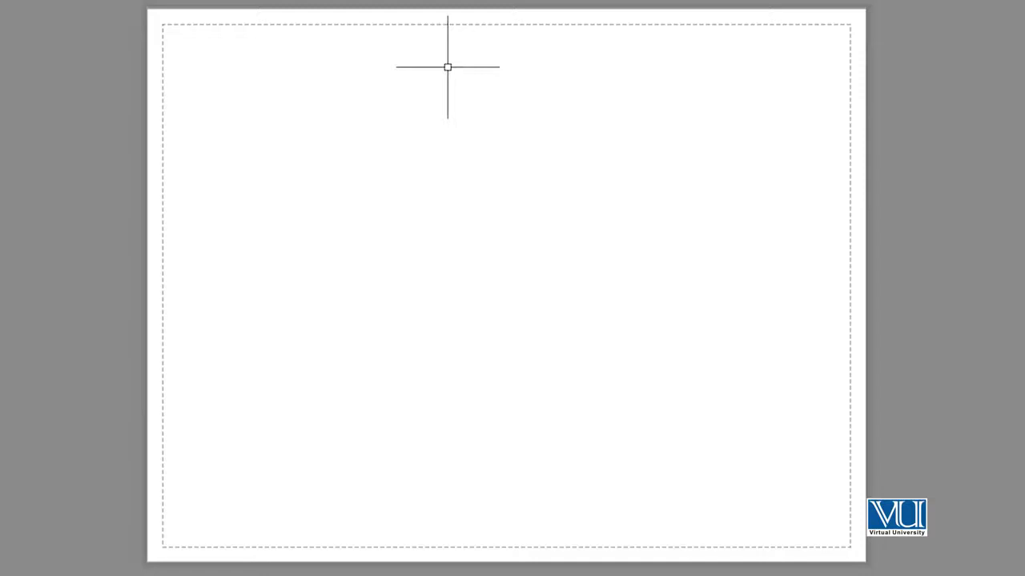
text(re)
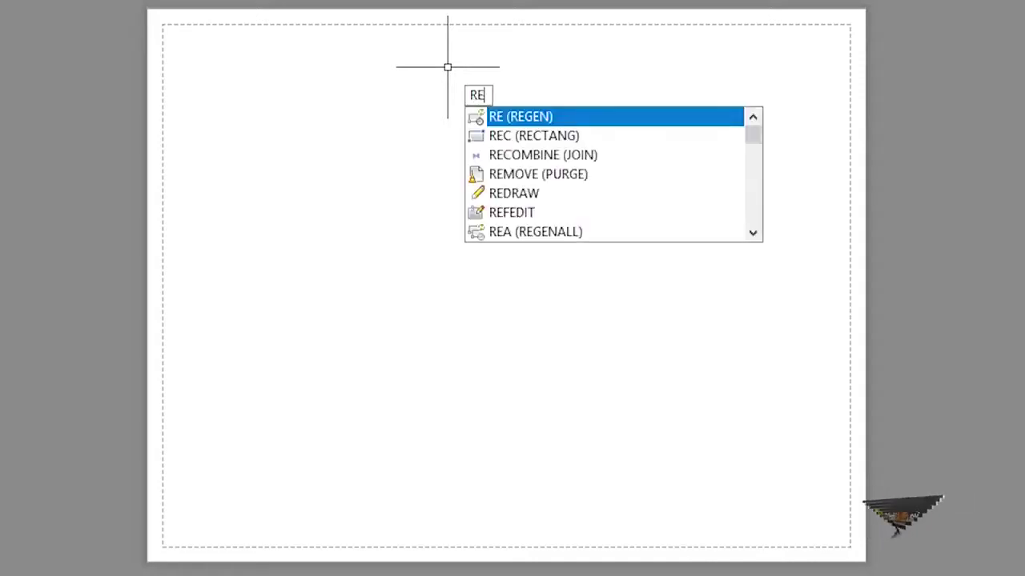
text(c)
key(Return)
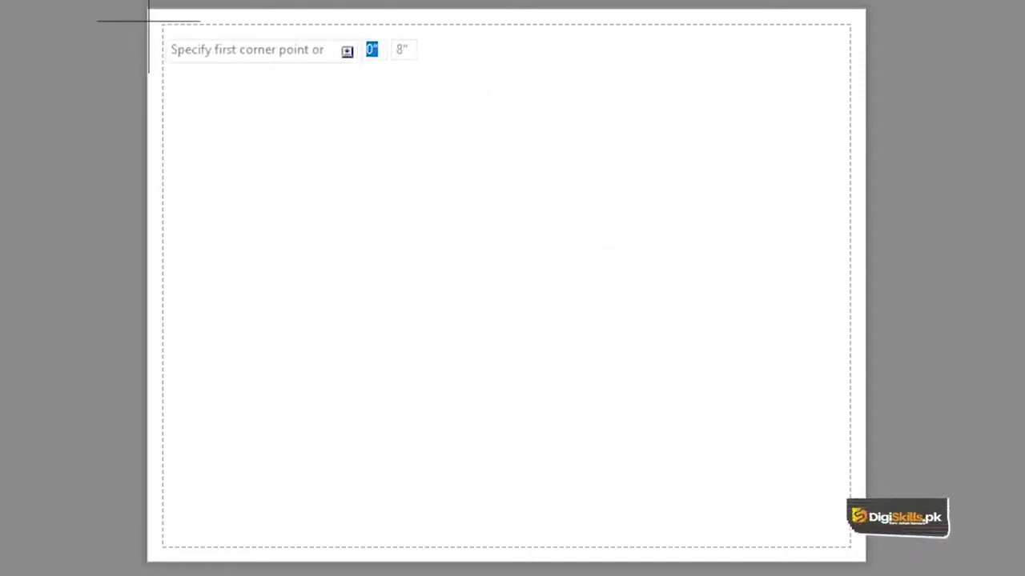
click(149, 9)
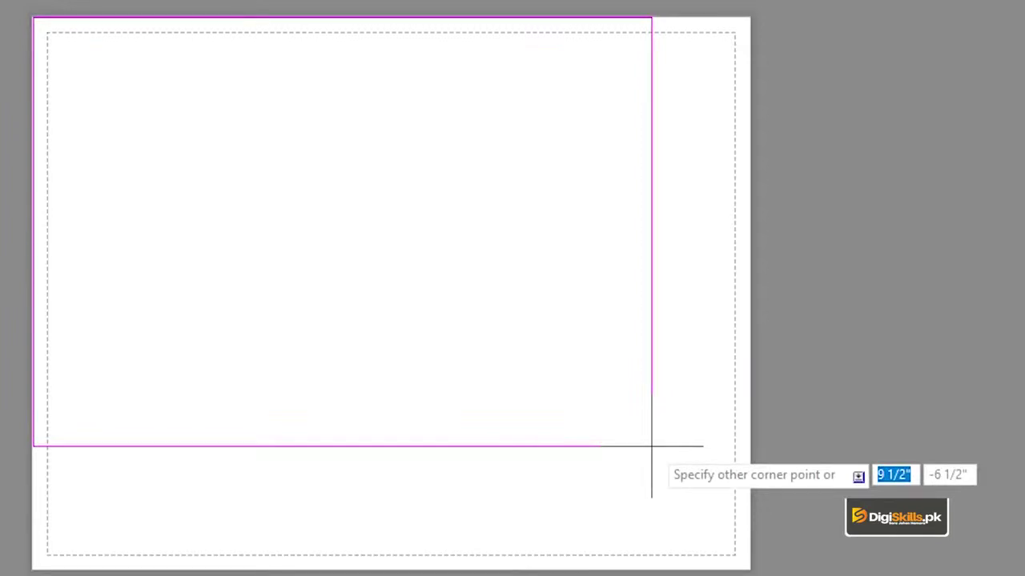
text(3)
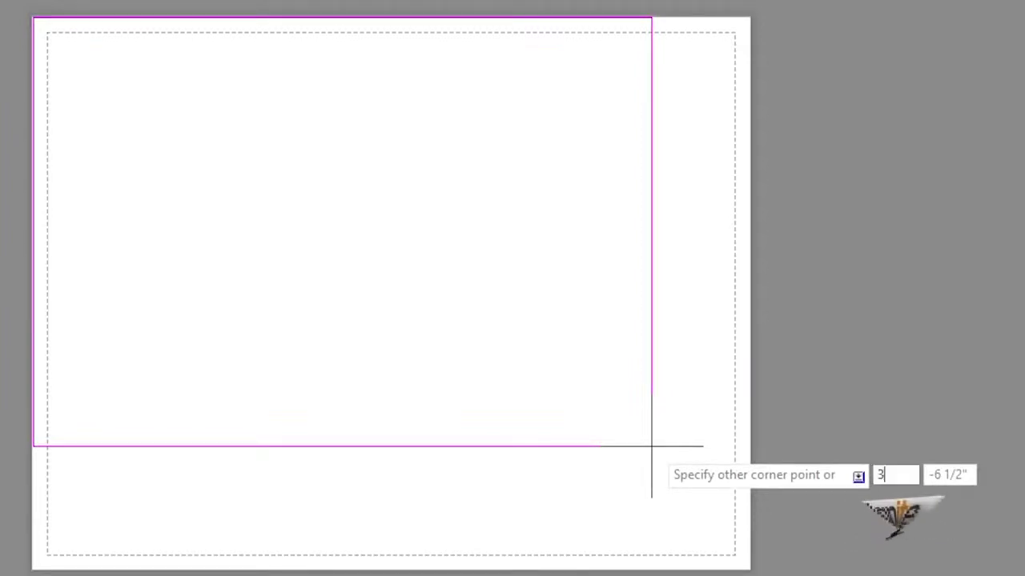
text(0)
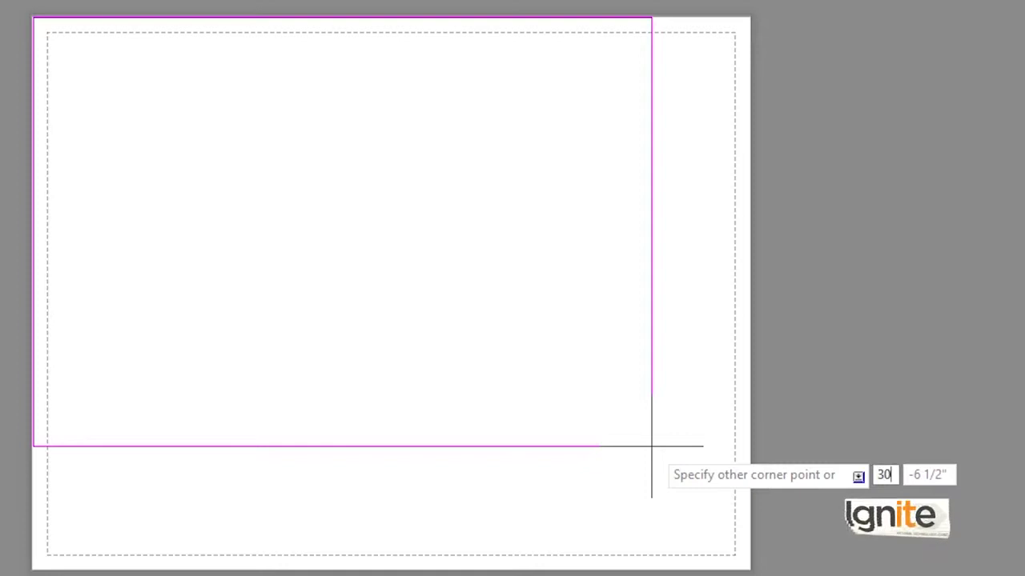
key(Tab)
text(40)
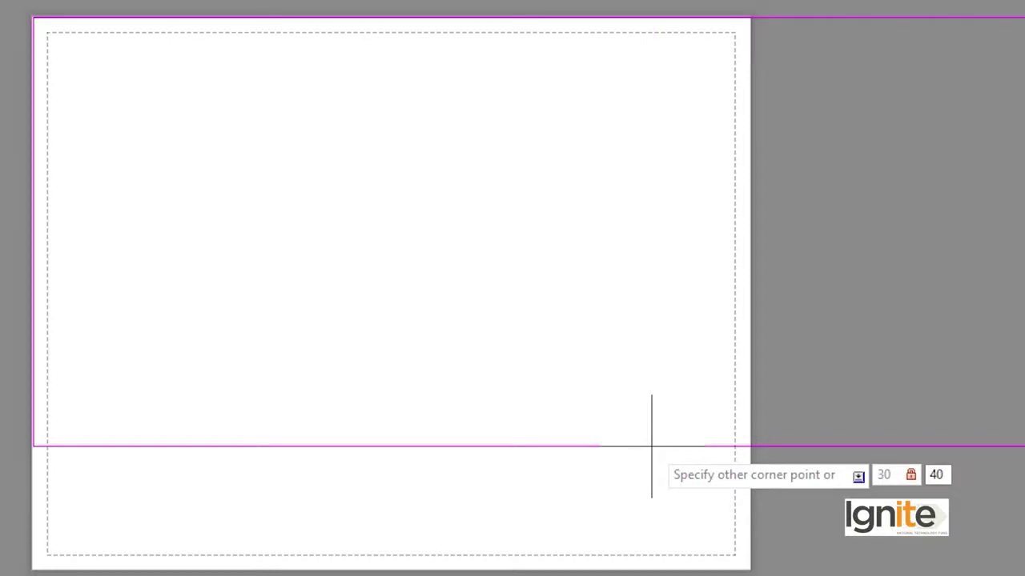
key(Return)
- Pan and zoom to see the new rectangle against the paper sheet
scroll(651, 446, down, 3)
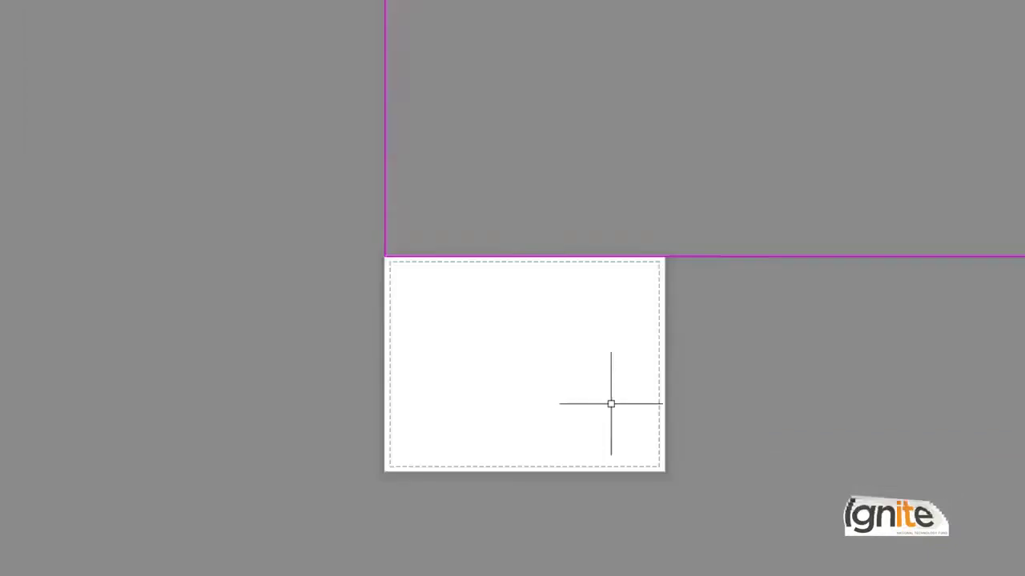
scroll(631, 259, down, 3)
middle_drag(631, 258, 566, 244)
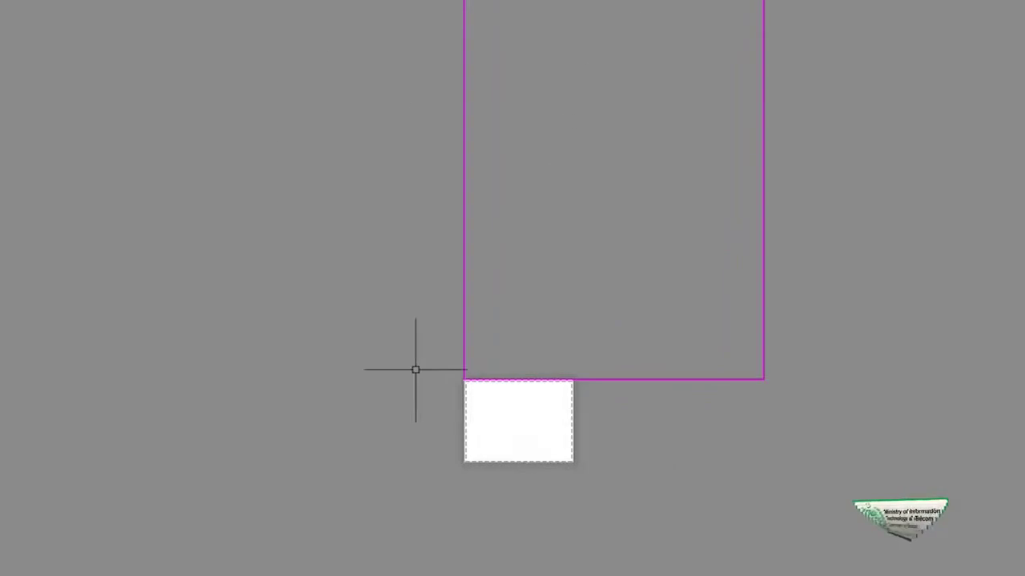
scroll(496, 365, up, 2)
scroll(503, 392, up, 2)
middle_drag(505, 398, 440, 256)
scroll(440, 256, up, 3)
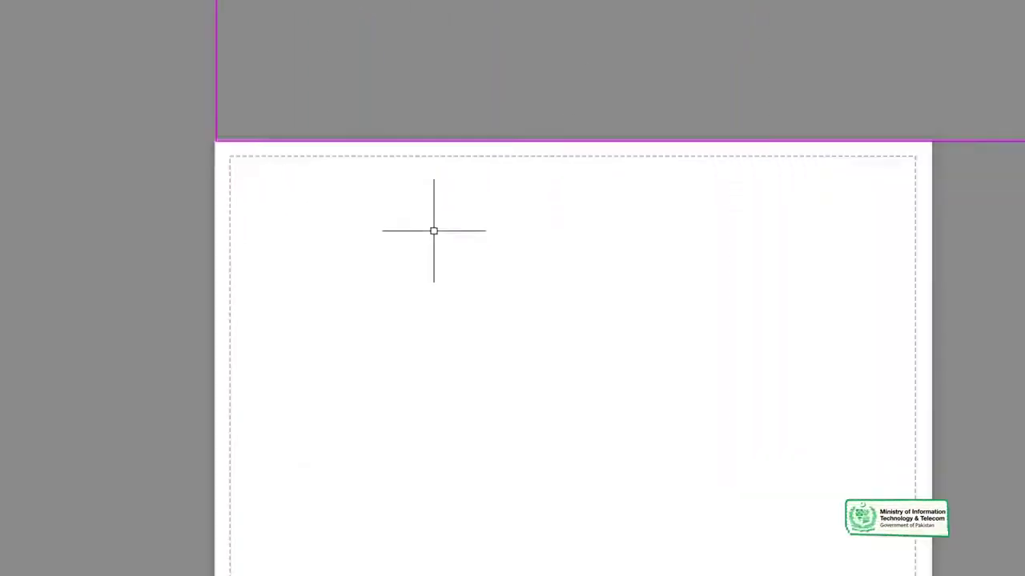
middle_drag(389, 288, 372, 234)
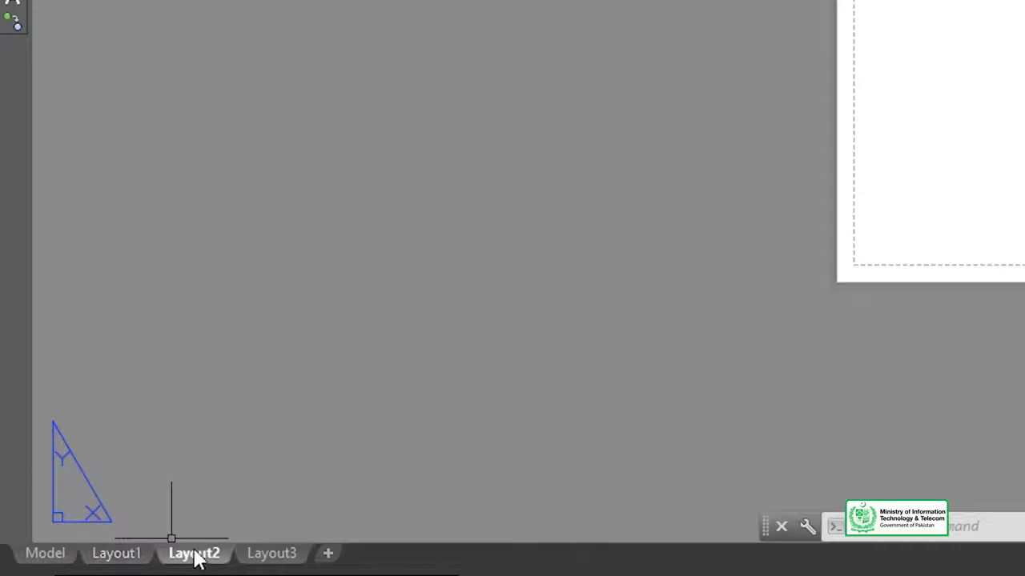
right_click(197, 554)
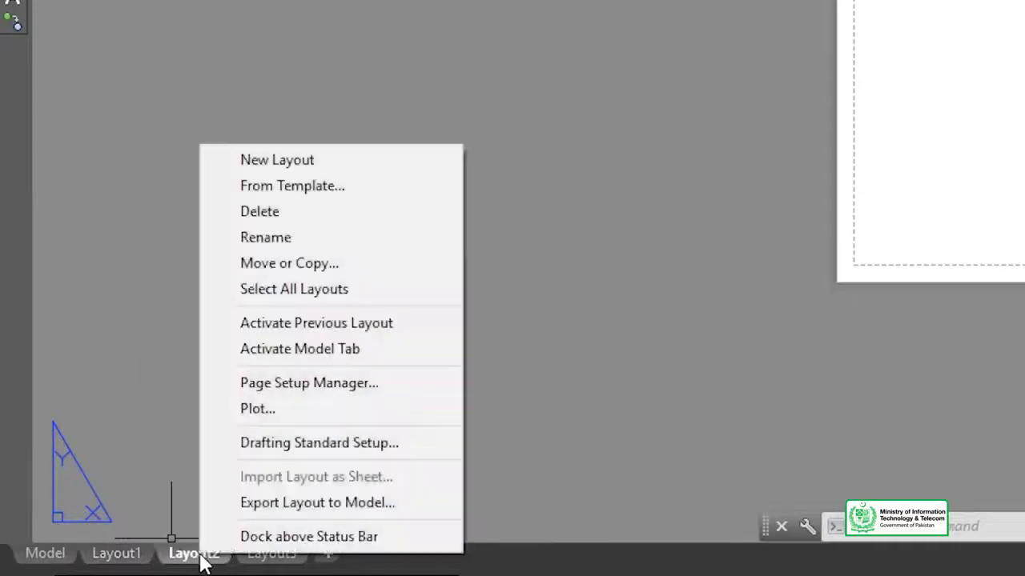
- Modify Layout2's page setup to use the AutoCAD PDF (General Documentation).pc3 plotter
click(282, 385)
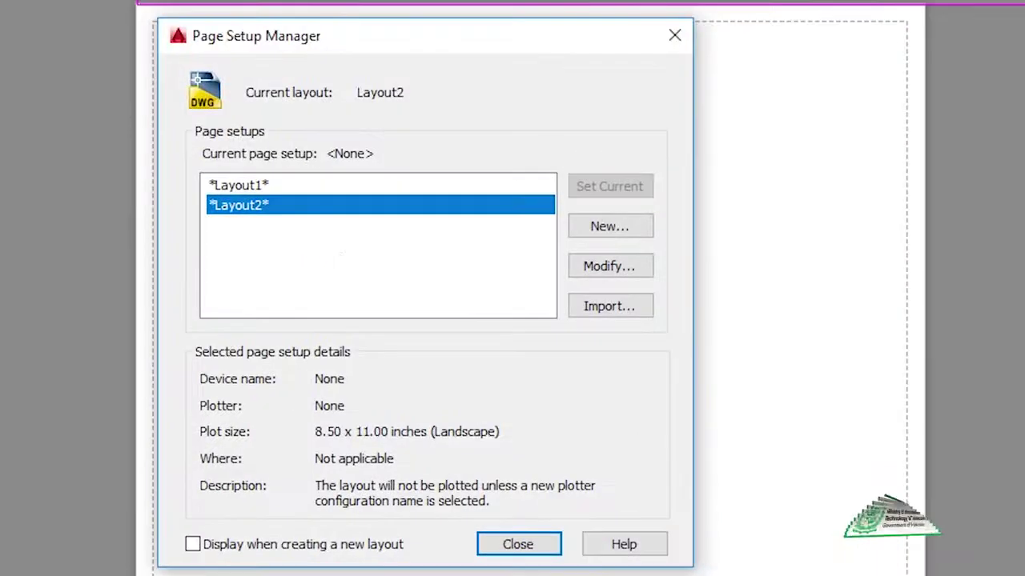
click(613, 270)
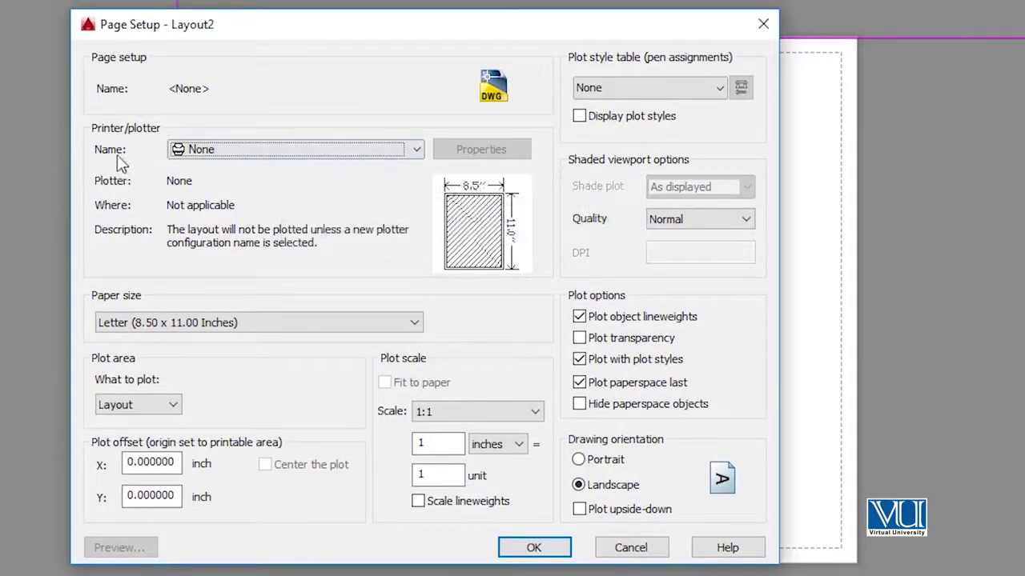
click(224, 150)
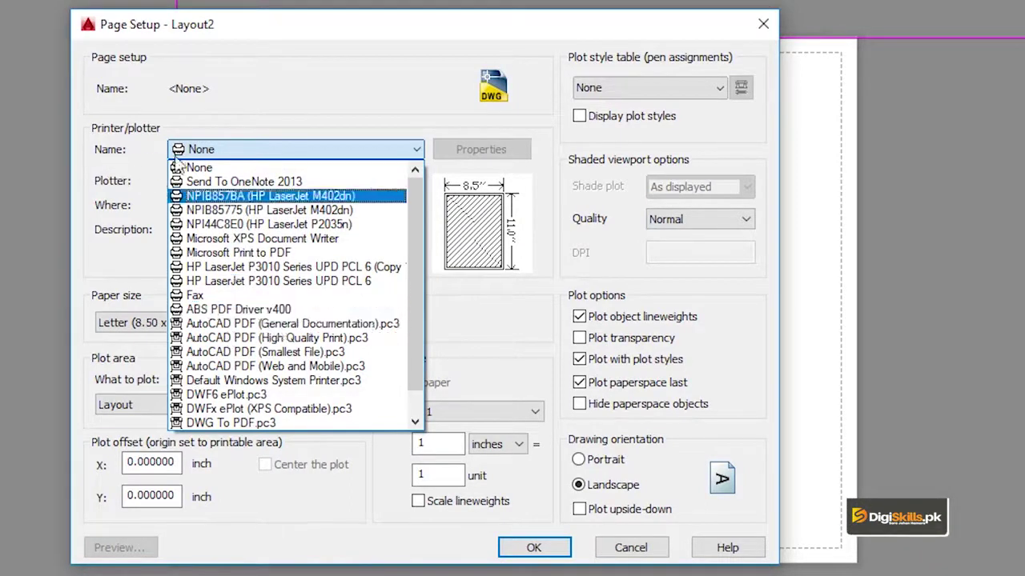
click(277, 325)
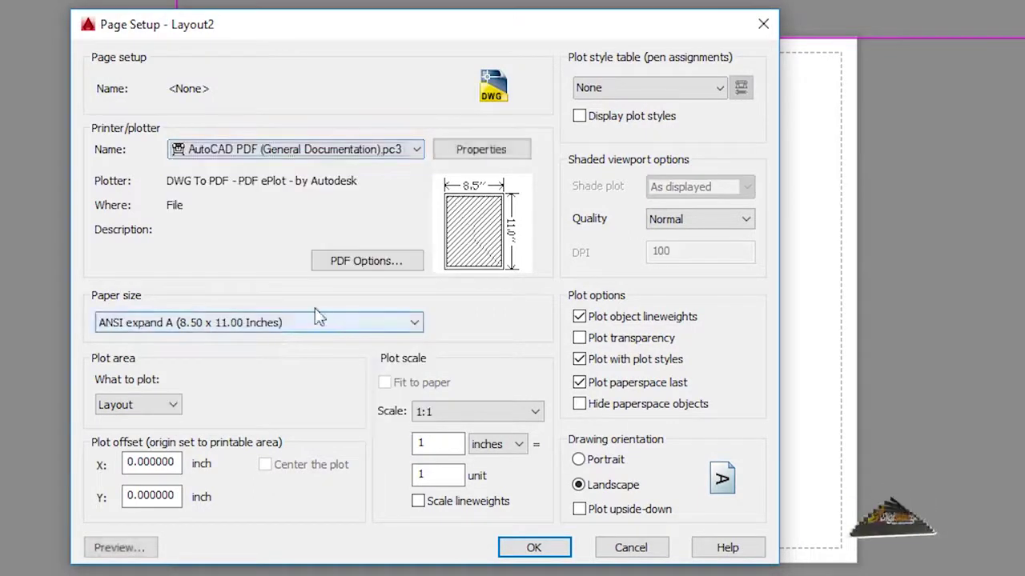
- In the PDF plotter's Custom Paper Sizes, create User 2 at 30 x 40 inches and save
click(464, 156)
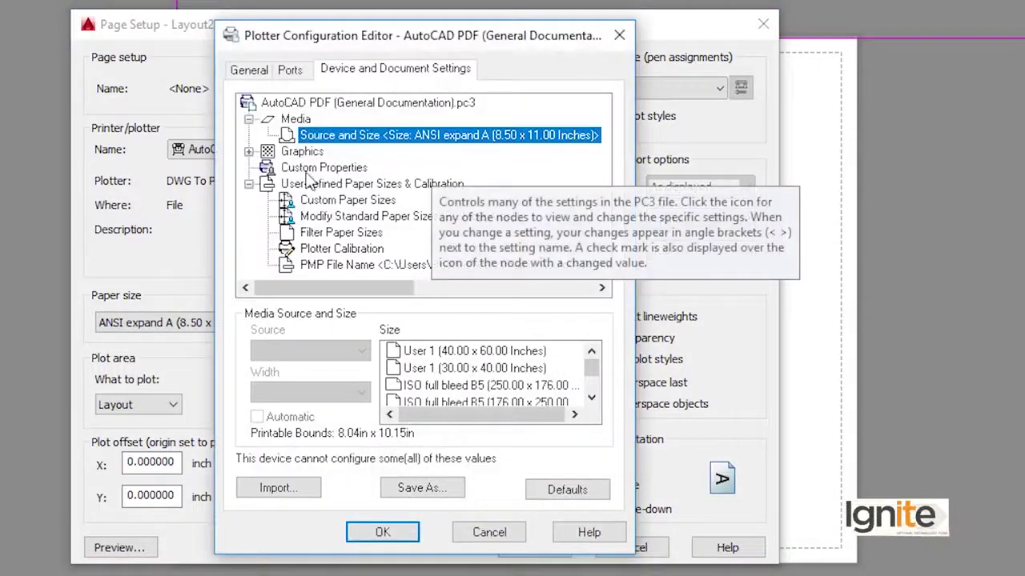
click(306, 171)
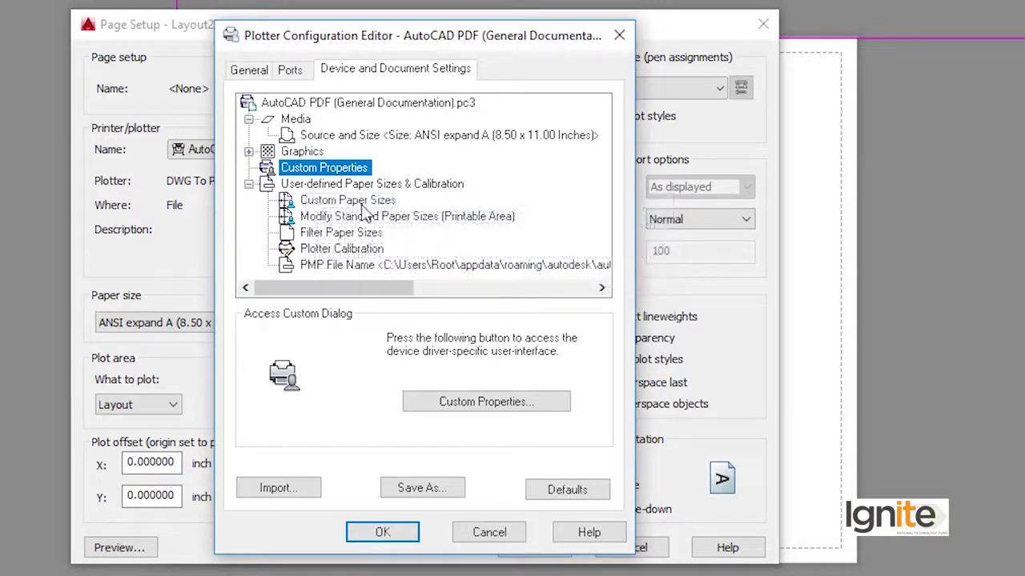
click(366, 203)
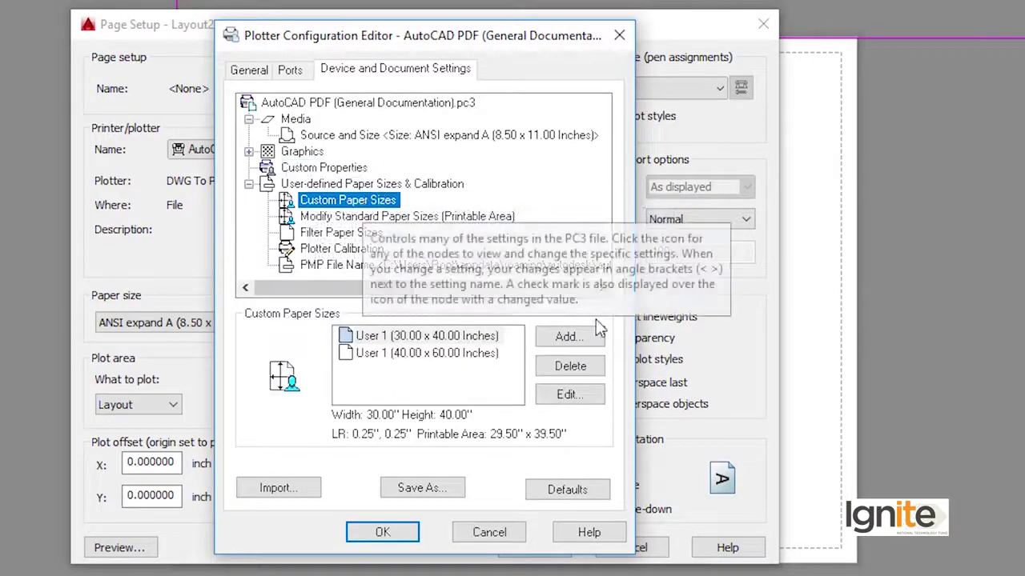
click(584, 340)
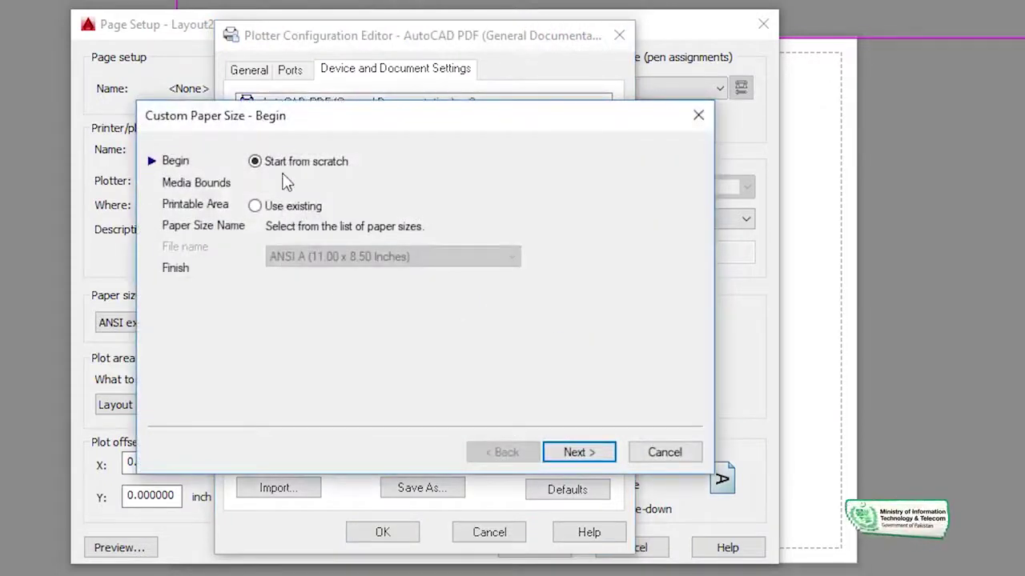
click(580, 453)
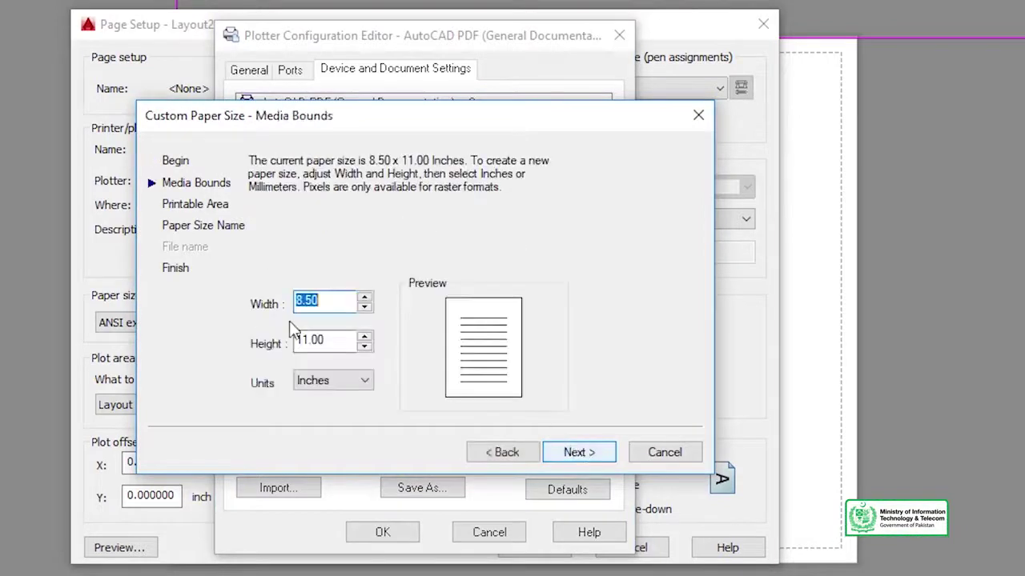
text(30)
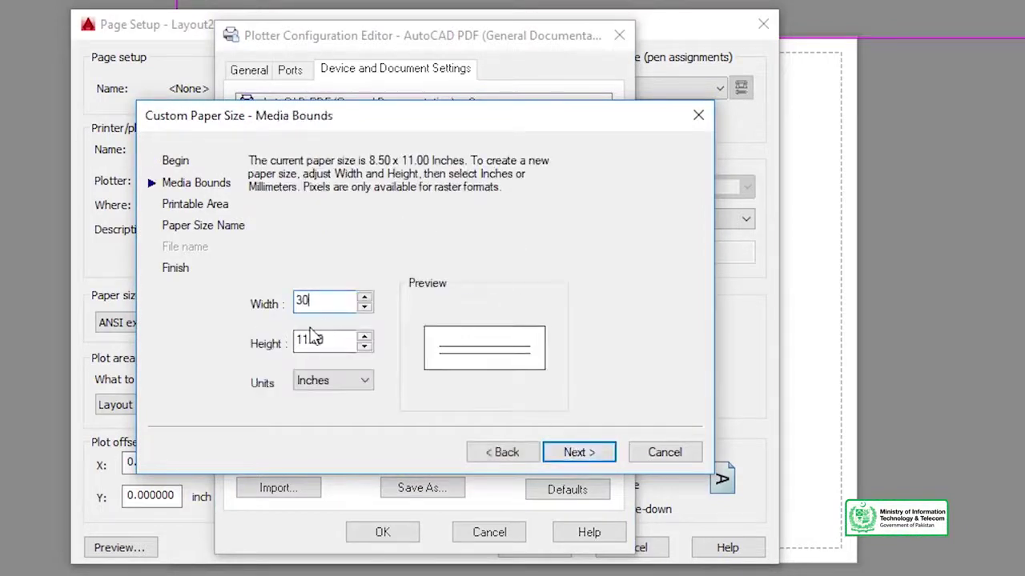
text(40)
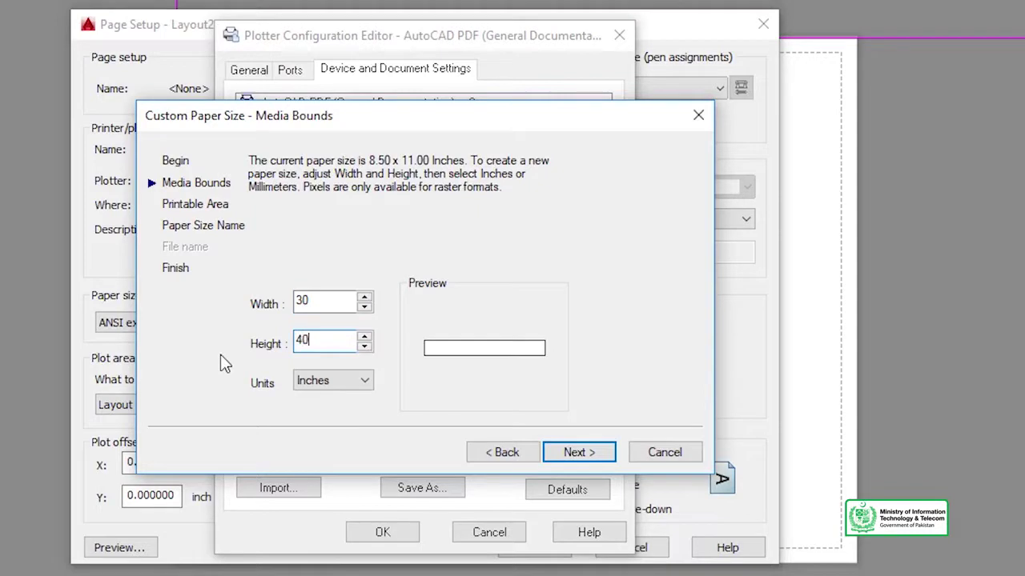
click(561, 454)
click(568, 453)
click(569, 456)
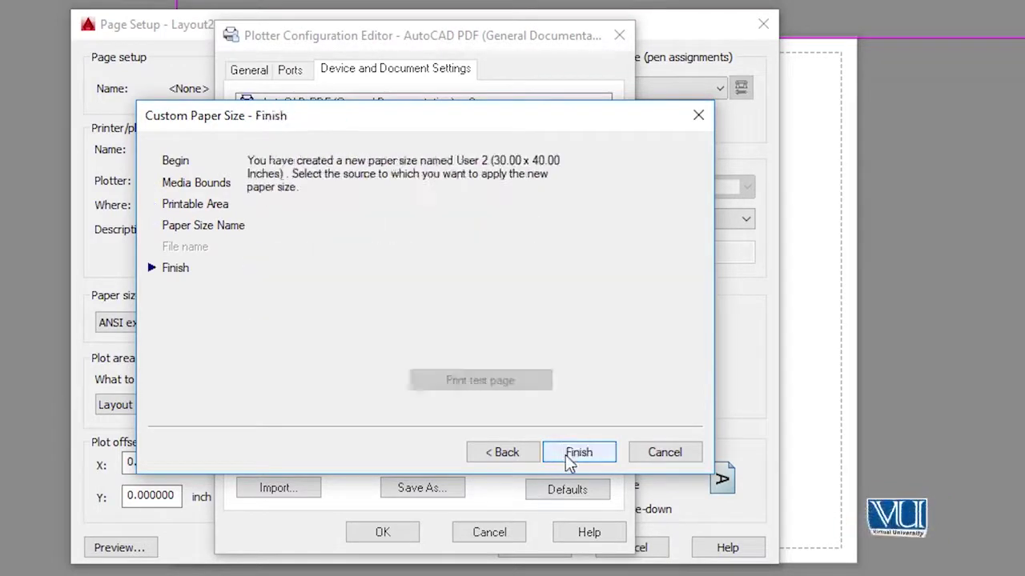
click(578, 453)
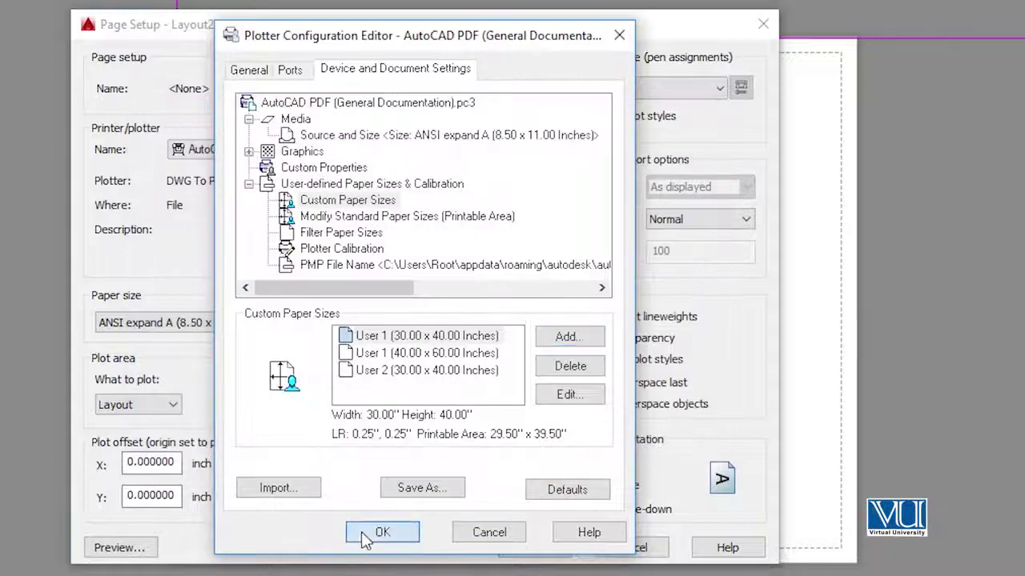
click(382, 533)
- Choose User 2 (30.00 x 40.00 Inches) from Layout2's Paper size list
click(300, 321)
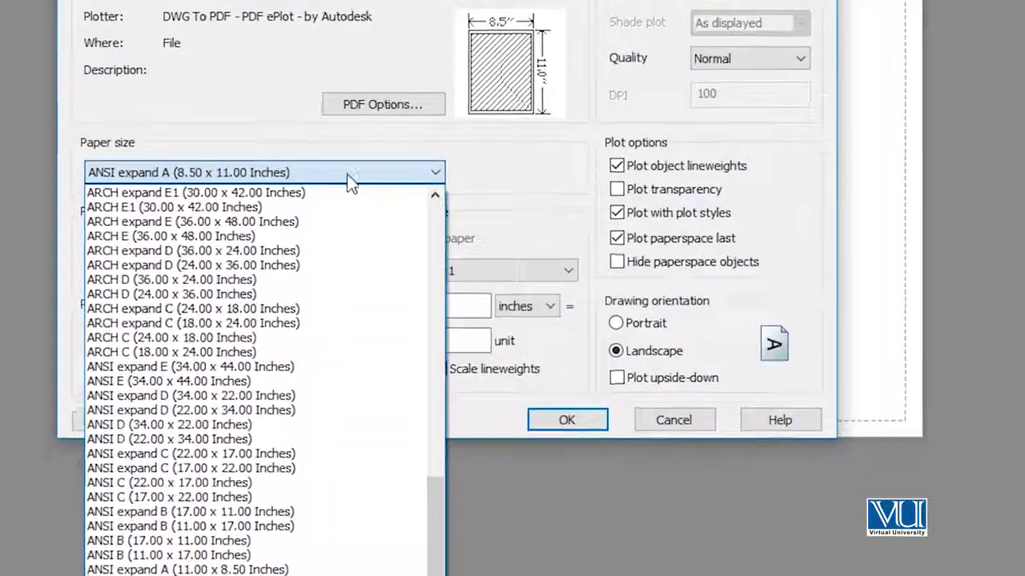
drag(446, 464, 445, 144)
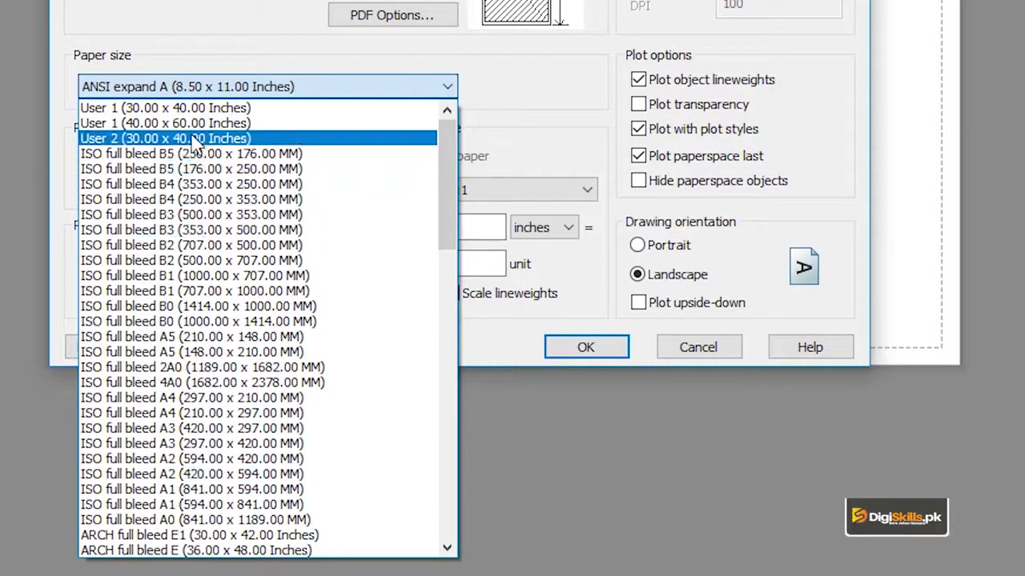
click(189, 141)
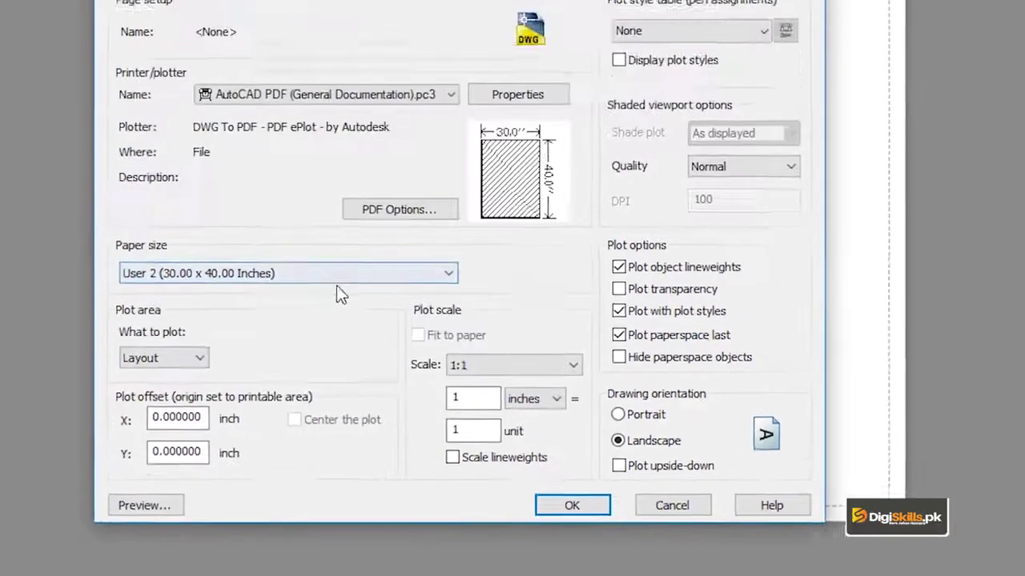
mouse_move(510, 223)
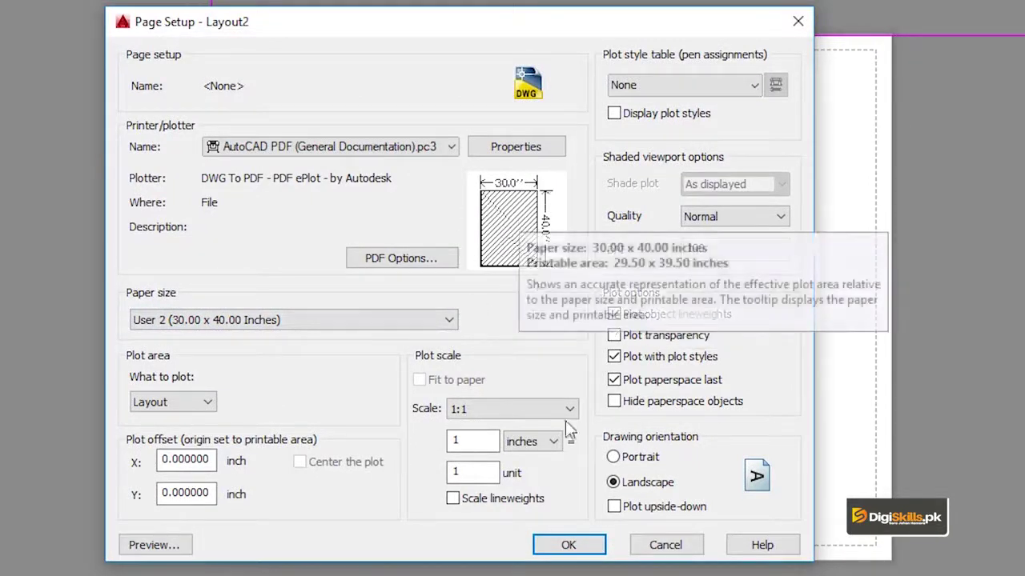
- Confirm the 30 x 40 page setup, close the manager and inspect the resized sheet
click(570, 545)
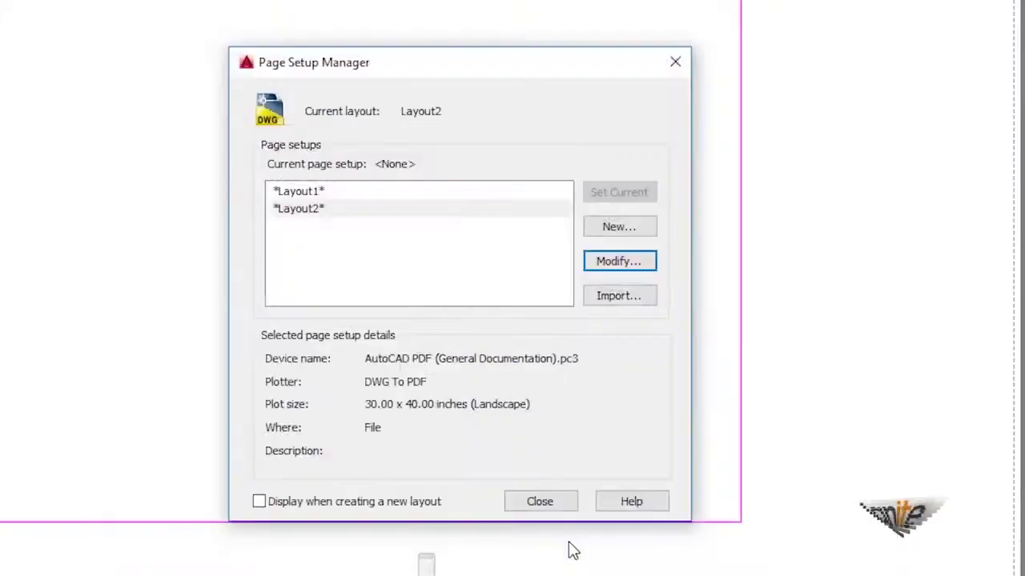
click(549, 501)
middle_drag(549, 490, 501, 370)
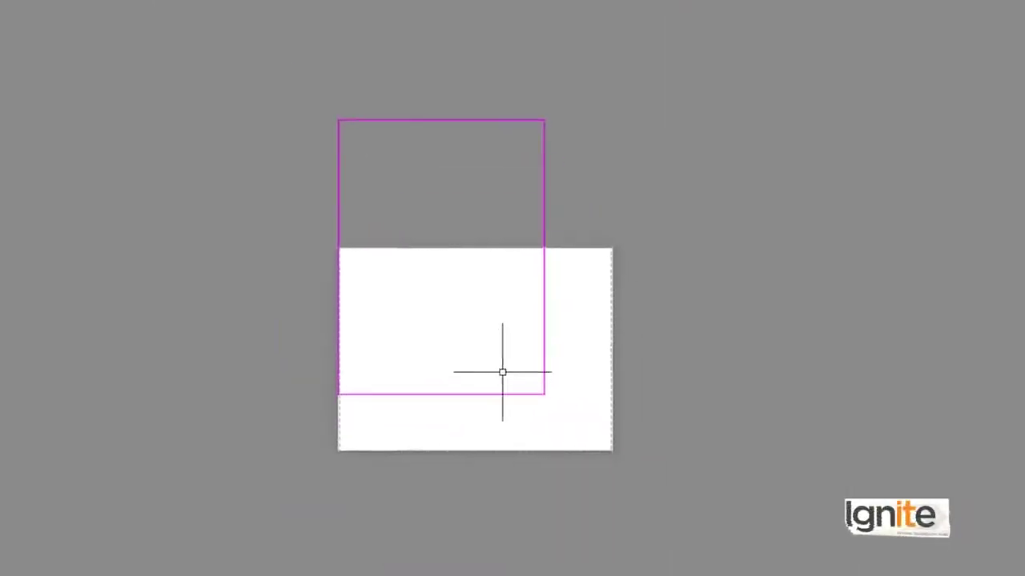
scroll(505, 273, up, 2)
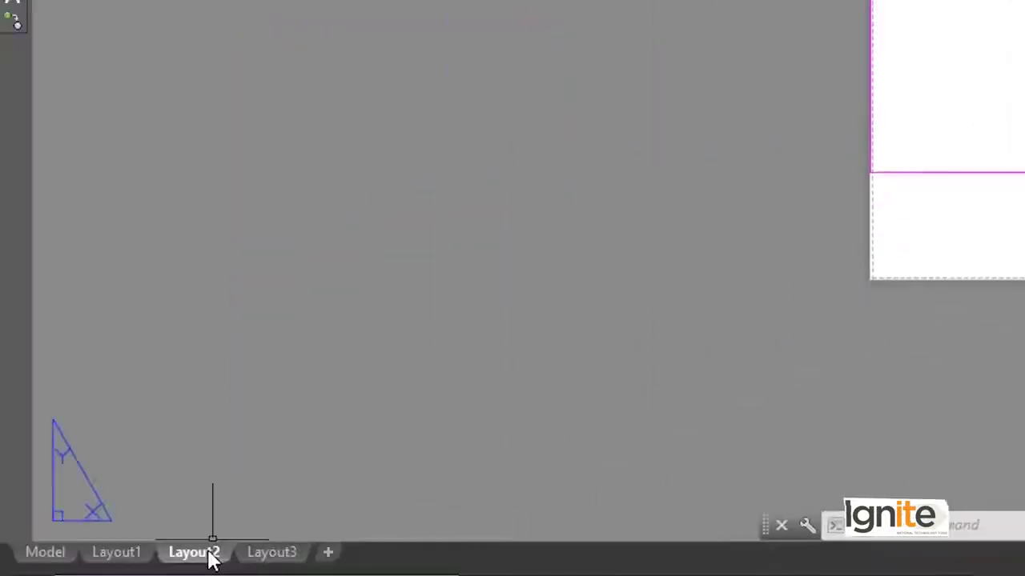
- Change Layout2's page setup drawing orientation to Portrait
right_click(211, 552)
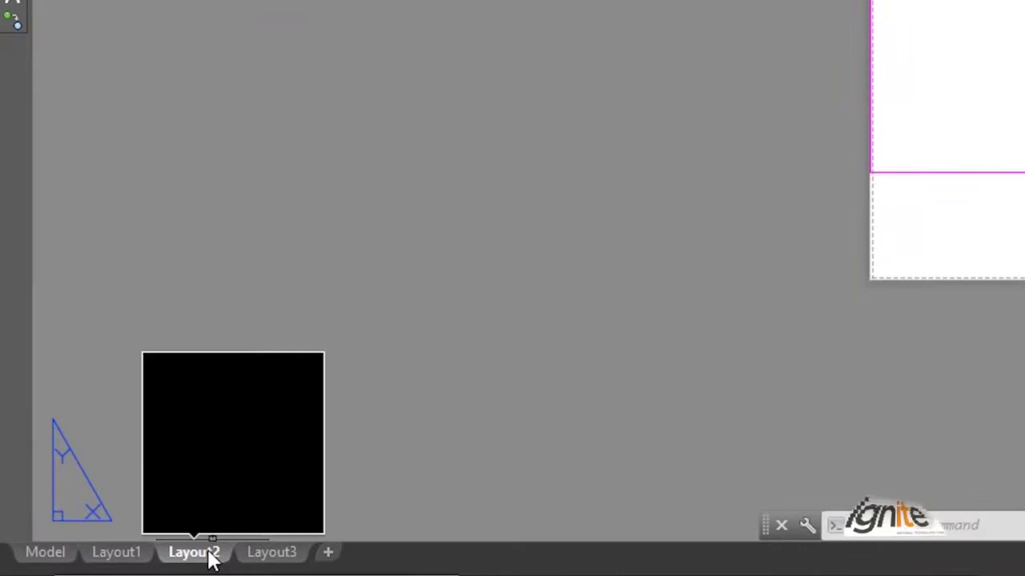
click(320, 382)
click(625, 261)
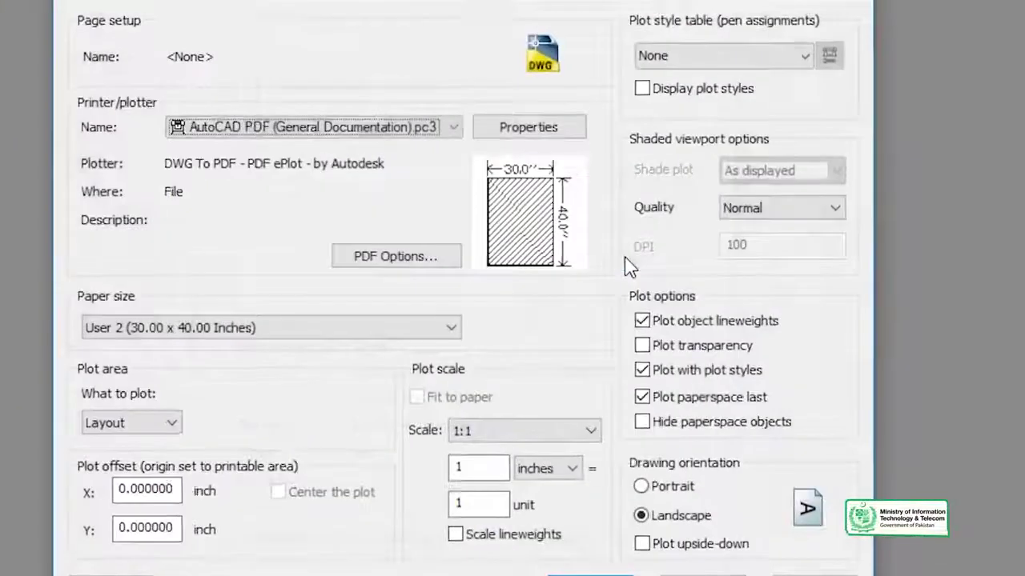
click(647, 468)
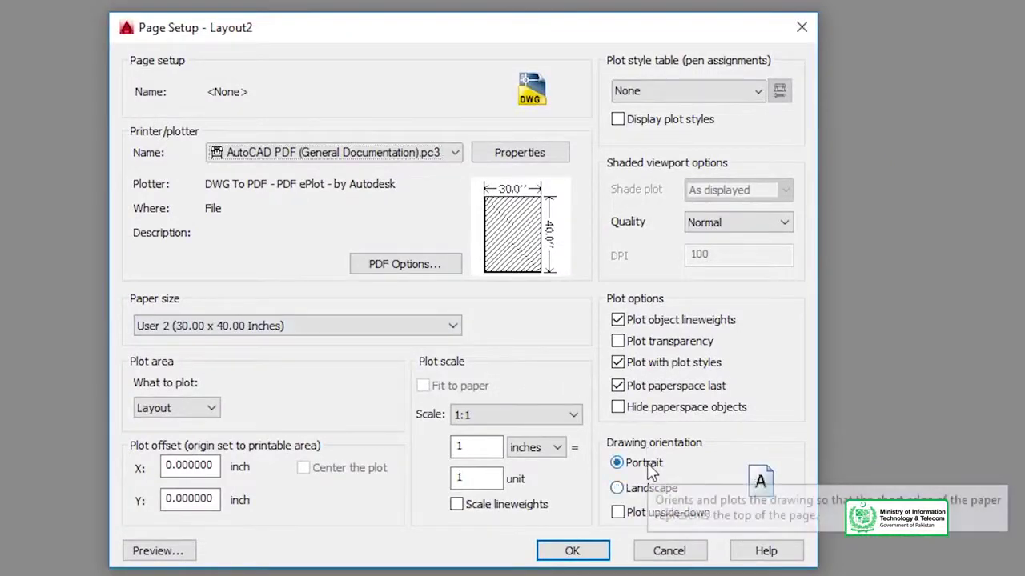
click(583, 551)
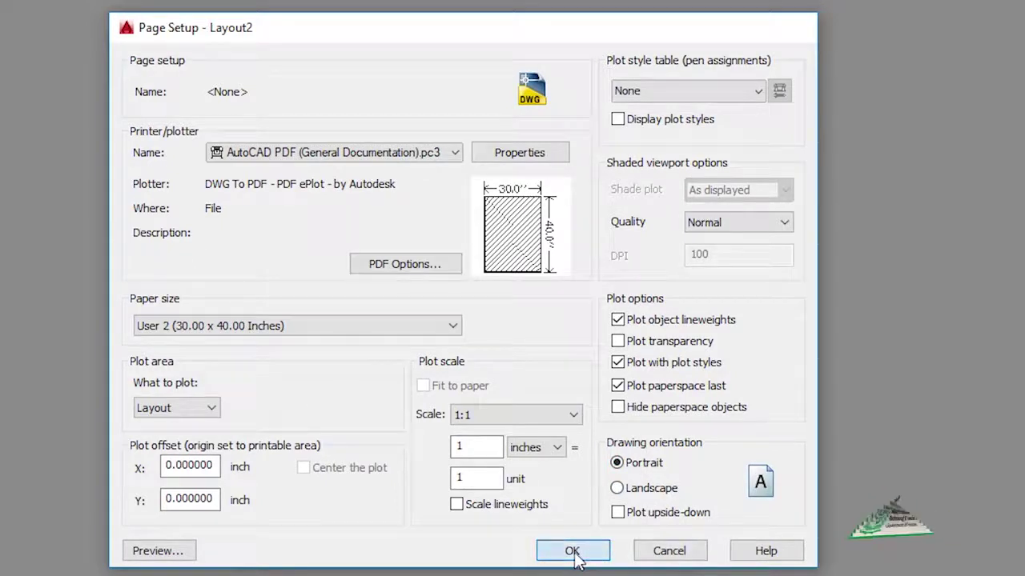
click(548, 518)
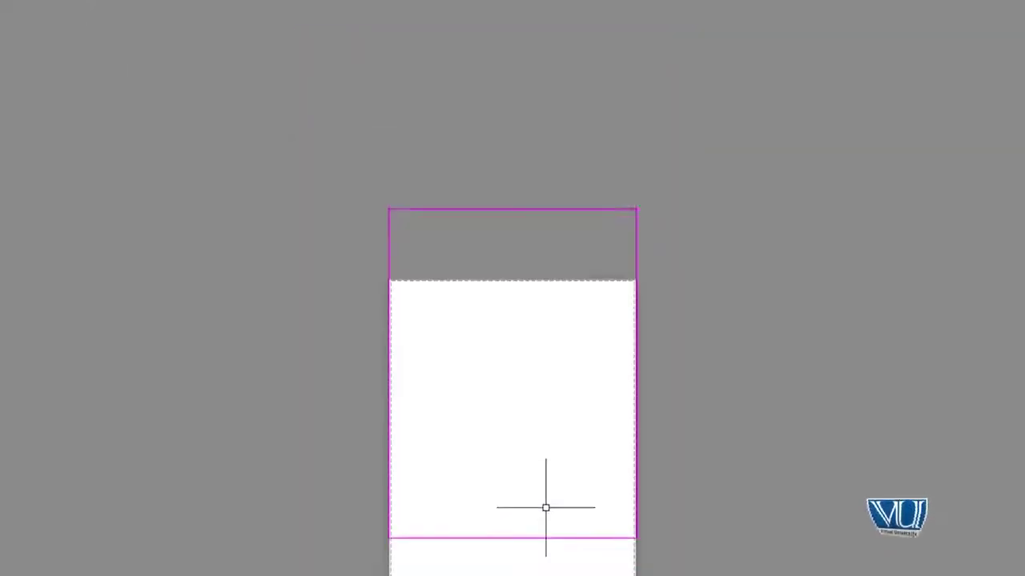
- Move the magenta viewport rectangle down from its lower-left corner onto the sheet's bottom edge
middle_drag(544, 506, 514, 378)
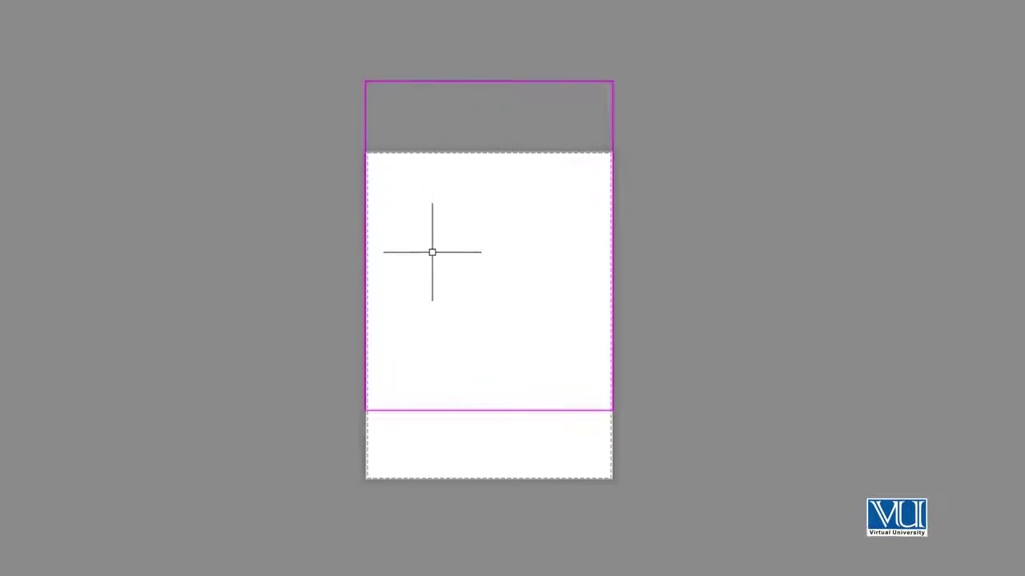
click(465, 409)
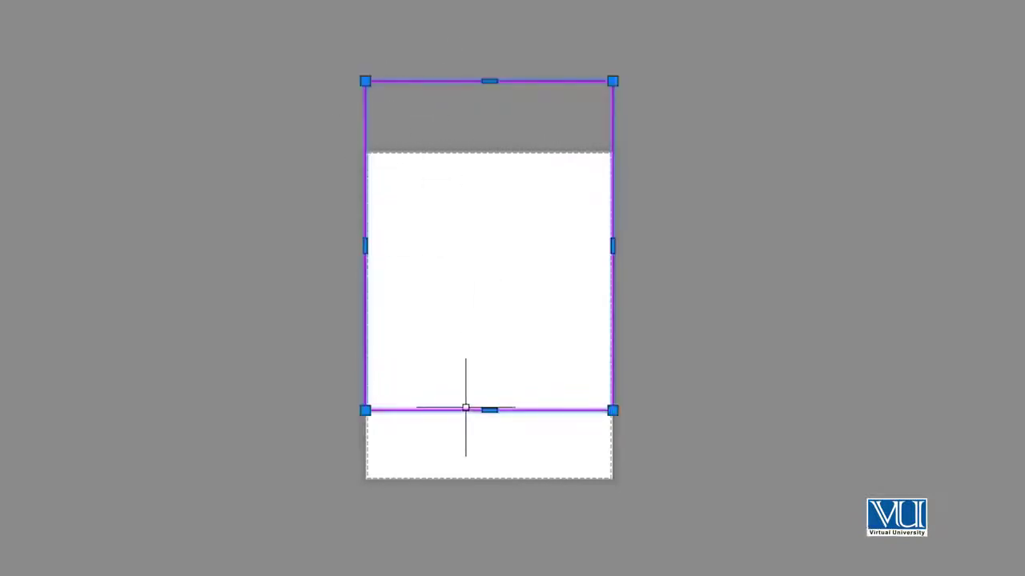
text(m)
key(Return)
click(365, 411)
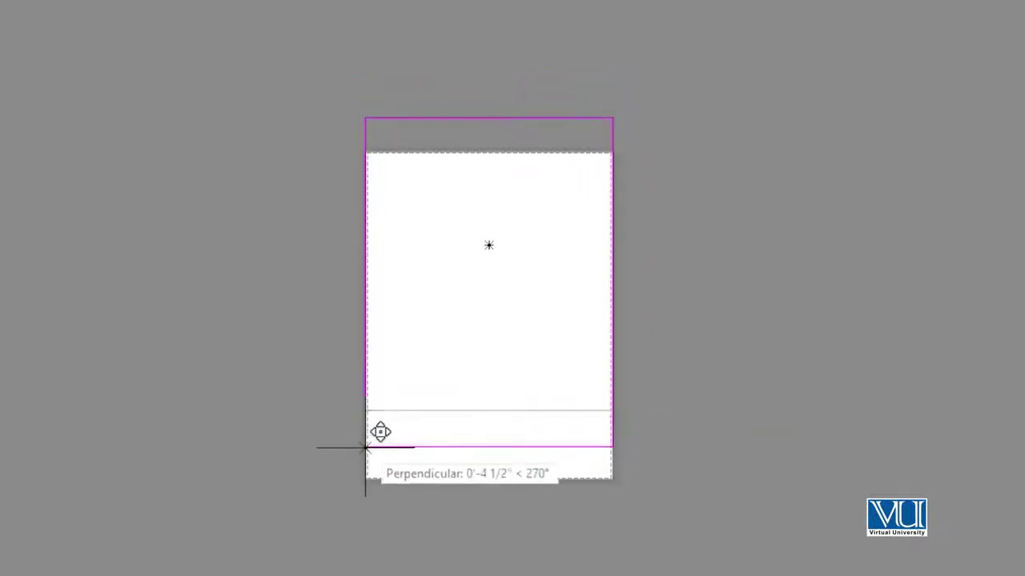
click(364, 480)
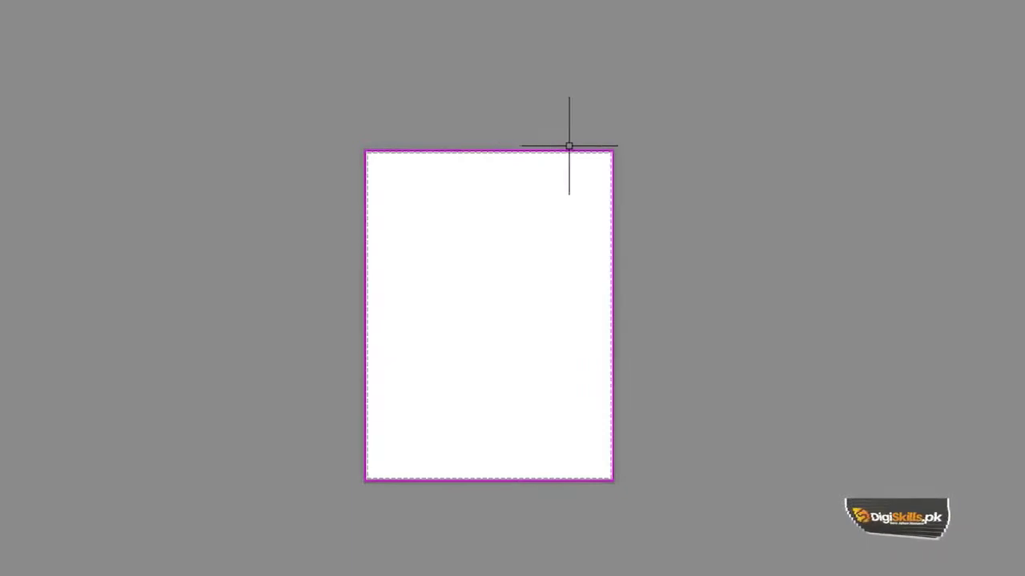
scroll(468, 276, up, 2)
scroll(501, 270, down, 2)
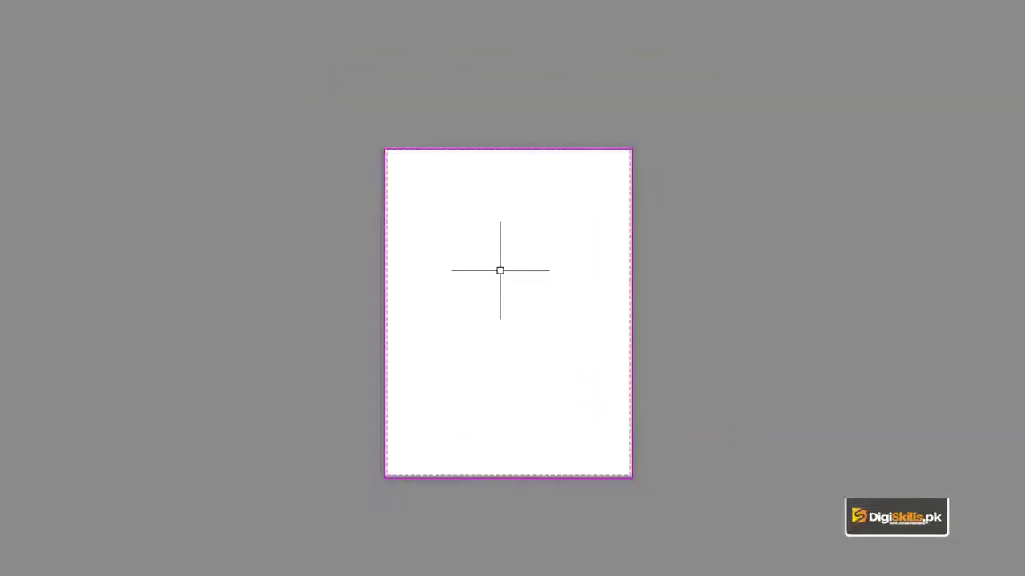
middle_drag(501, 270, 313, 234)
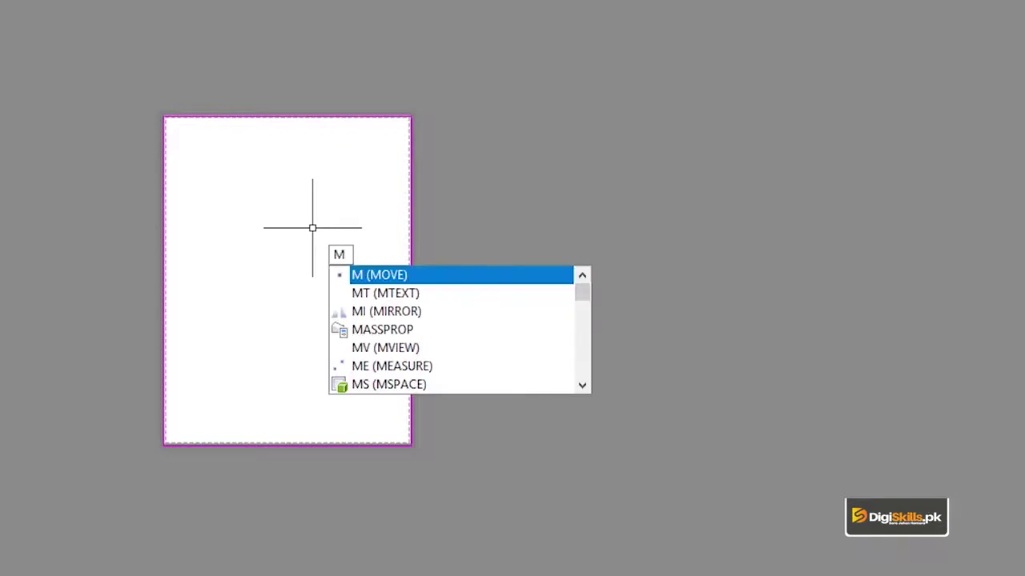
- Create an MV viewport from the sheet's top-left corner to its bottom-right corner
text(v)
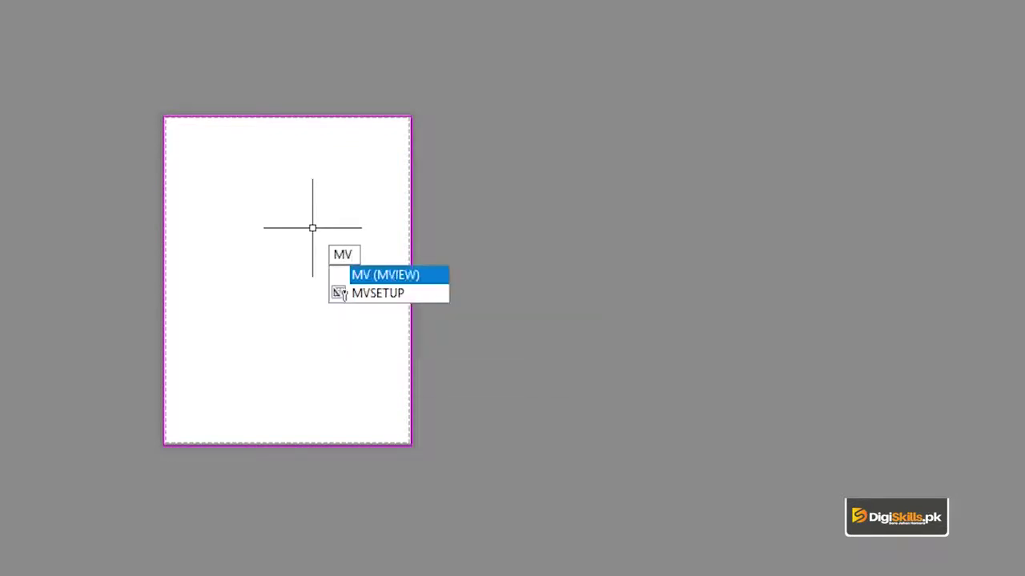
key(Return)
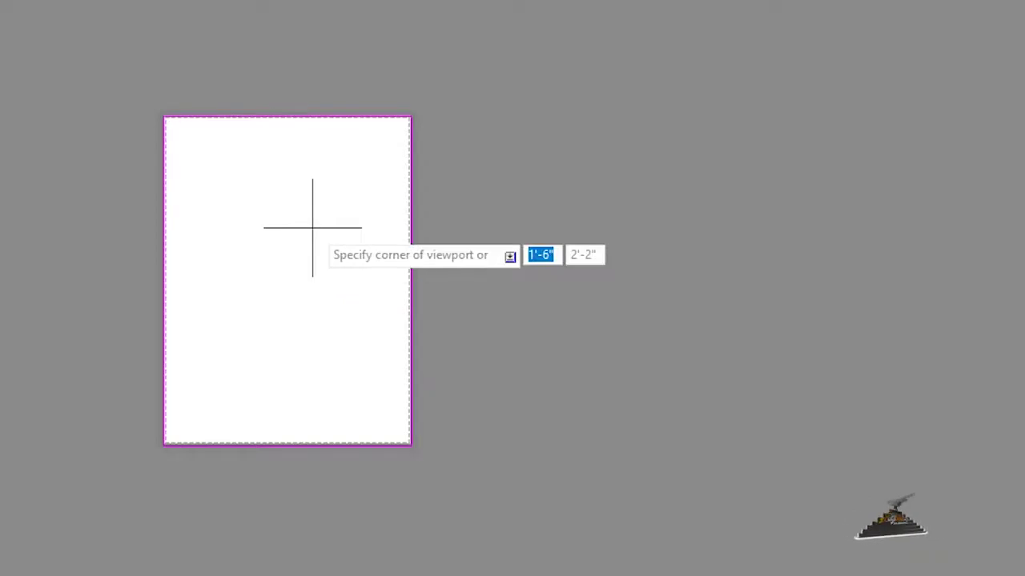
click(164, 116)
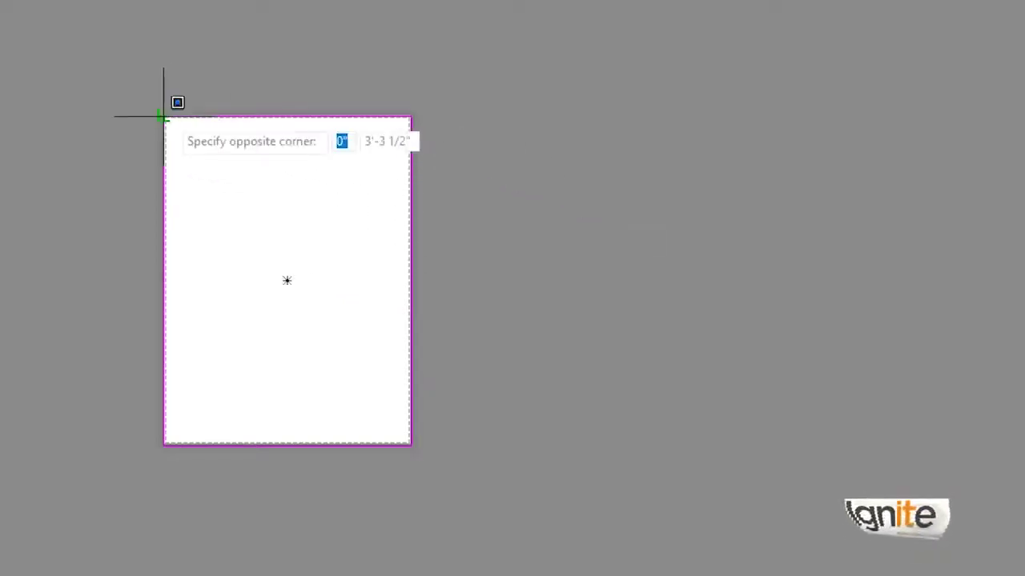
click(411, 445)
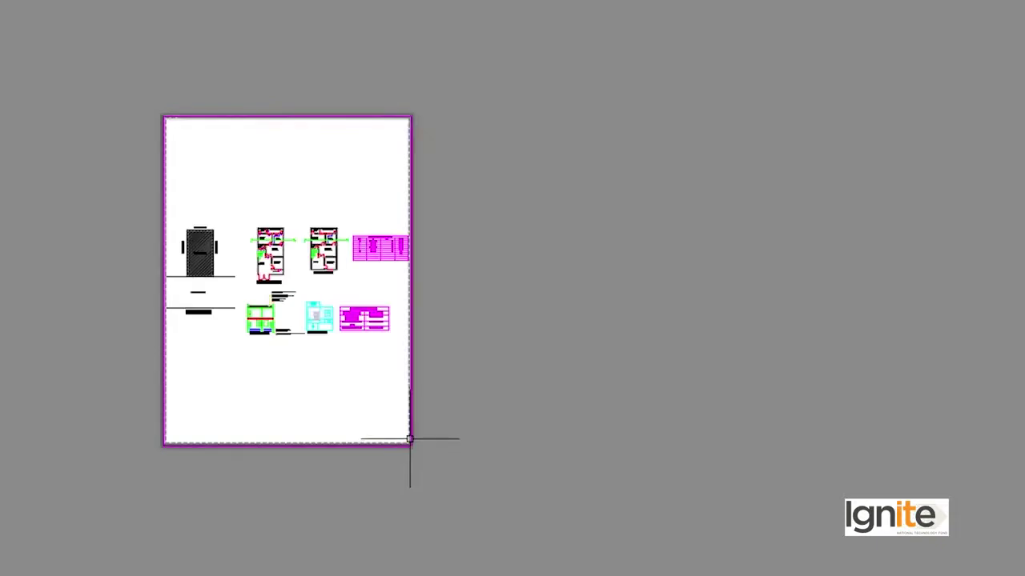
middle_drag(368, 292, 404, 271)
scroll(405, 271, up, 4)
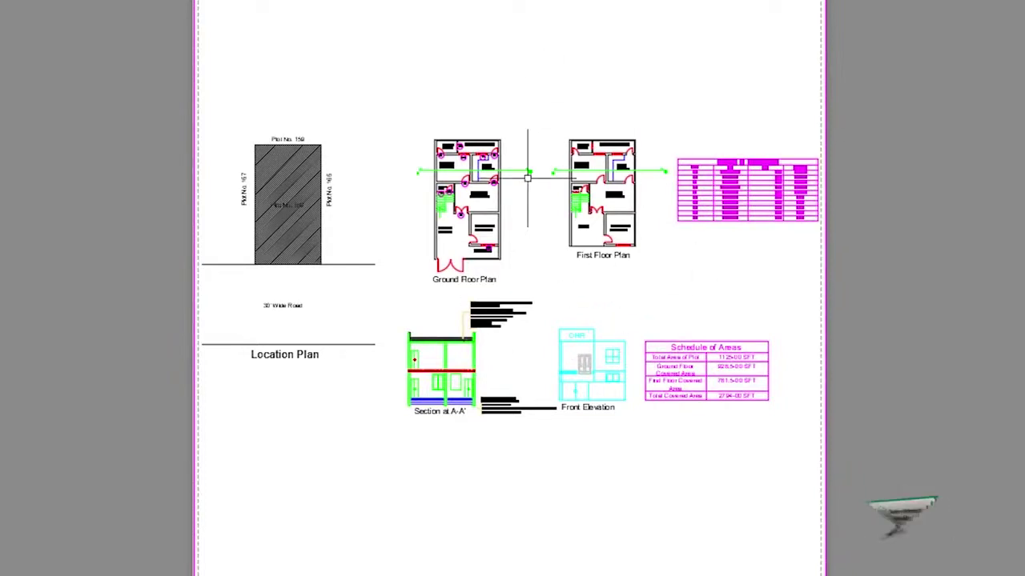
scroll(412, 275, down, 3)
mouse_move(448, 240)
middle_down()
mouse_move(536, 247)
mouse_move(552, 237)
middle_up()
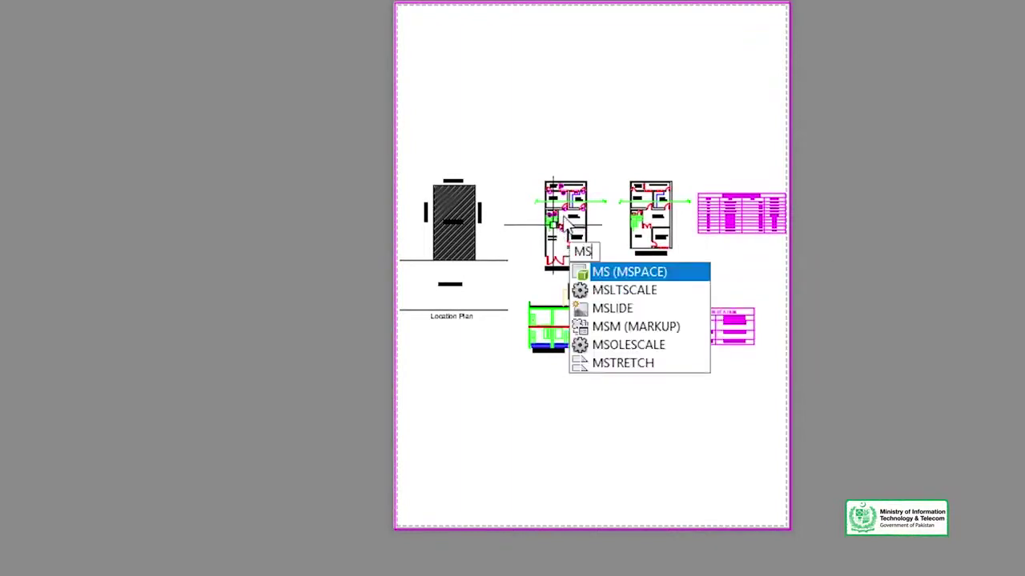
- Enter the viewport with MS and zoom to fit the whole drawing set
key(Return)
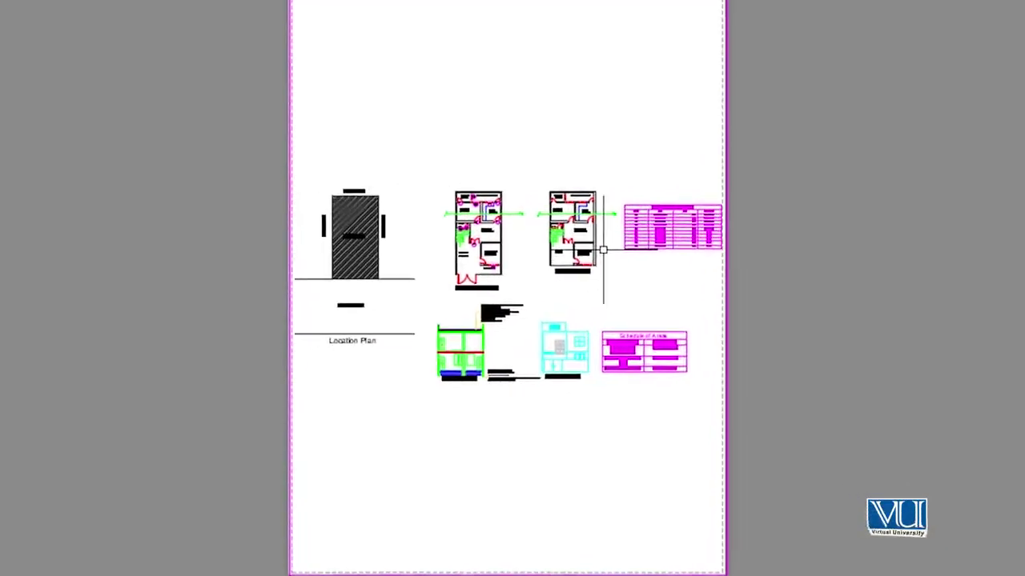
text(ms)
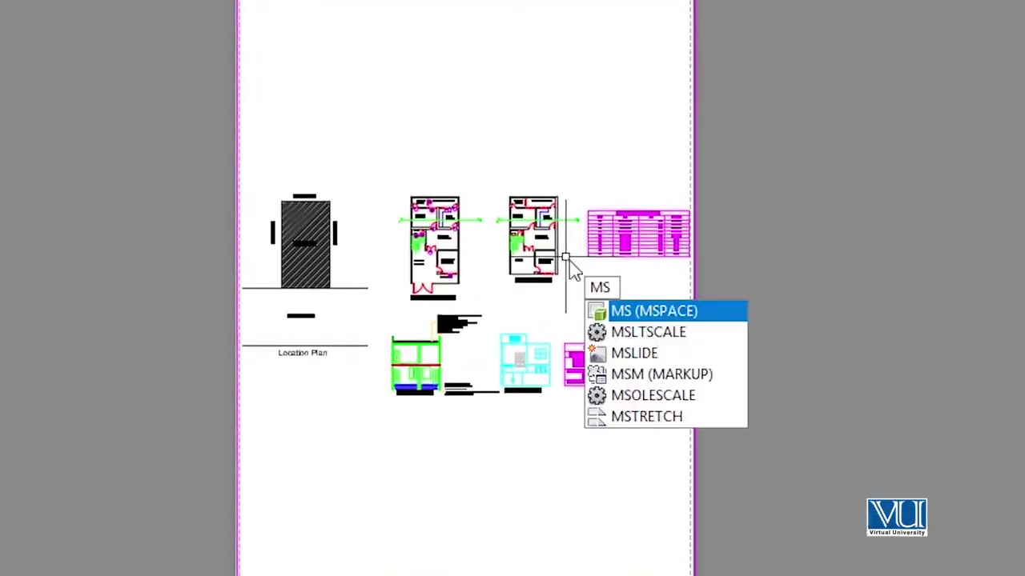
key(Return)
scroll(497, 227, up, 3)
scroll(497, 228, up, 2)
scroll(497, 228, down, 3)
scroll(497, 227, up, 3)
scroll(497, 227, down, 2)
scroll(497, 227, down, 3)
scroll(498, 227, up, 3)
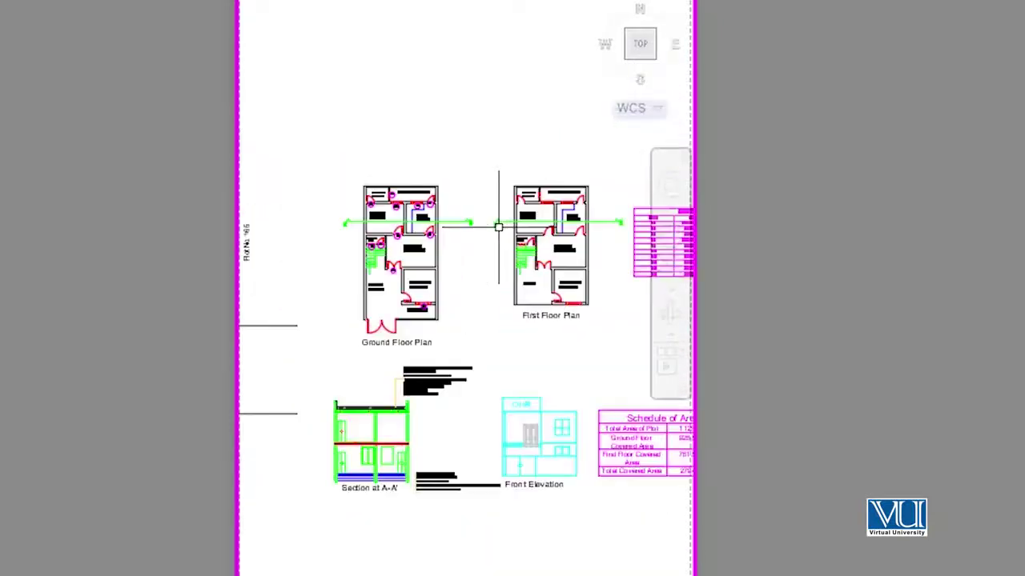
scroll(498, 227, up, 2)
middle_drag(499, 221, 323, 187)
scroll(394, 128, up, 2)
mouse_move(445, 213)
middle_down()
mouse_move(382, 146)
mouse_move(435, 147)
middle_up()
scroll(382, 147, down, 2)
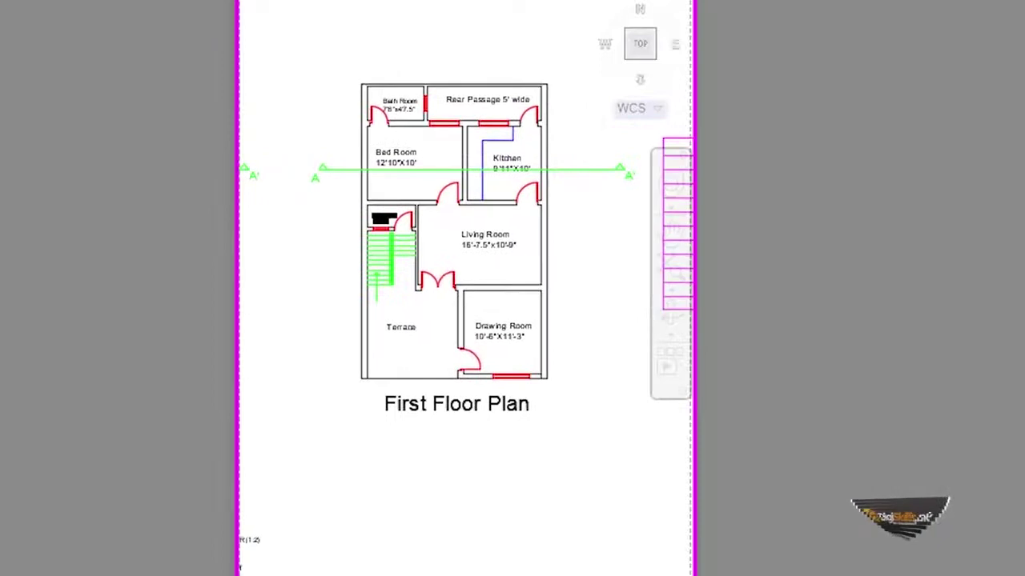
scroll(435, 147, up, 2)
scroll(474, 147, down, 3)
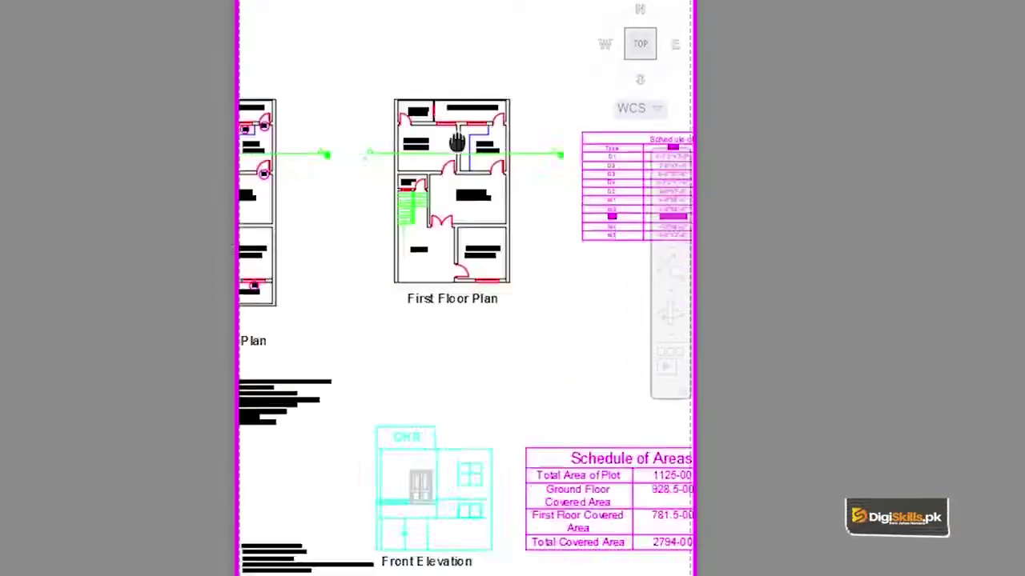
middle_click(508, 152)
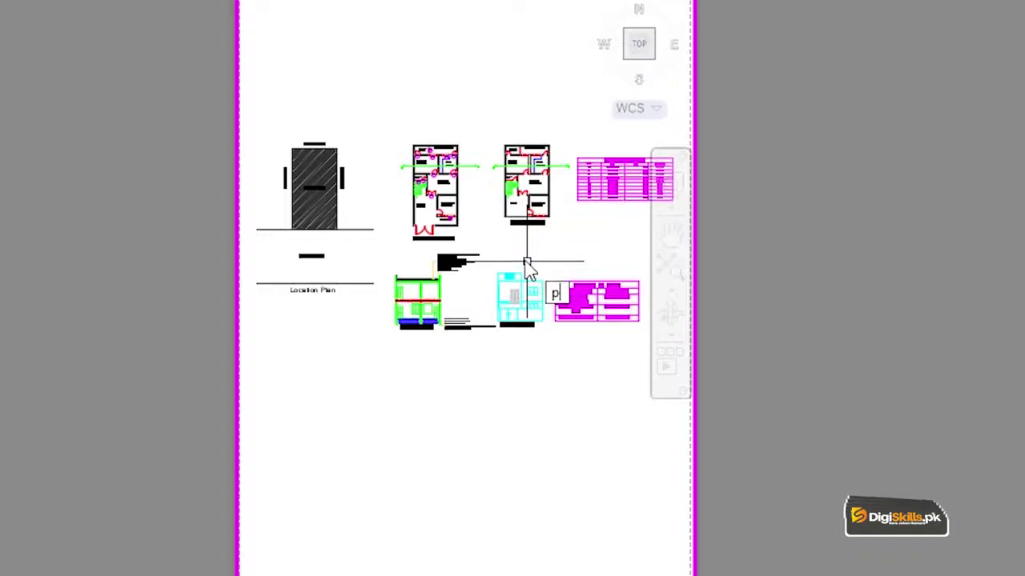
- Switch back to paper space with PS, then re-enter the viewport with MS
text(s)
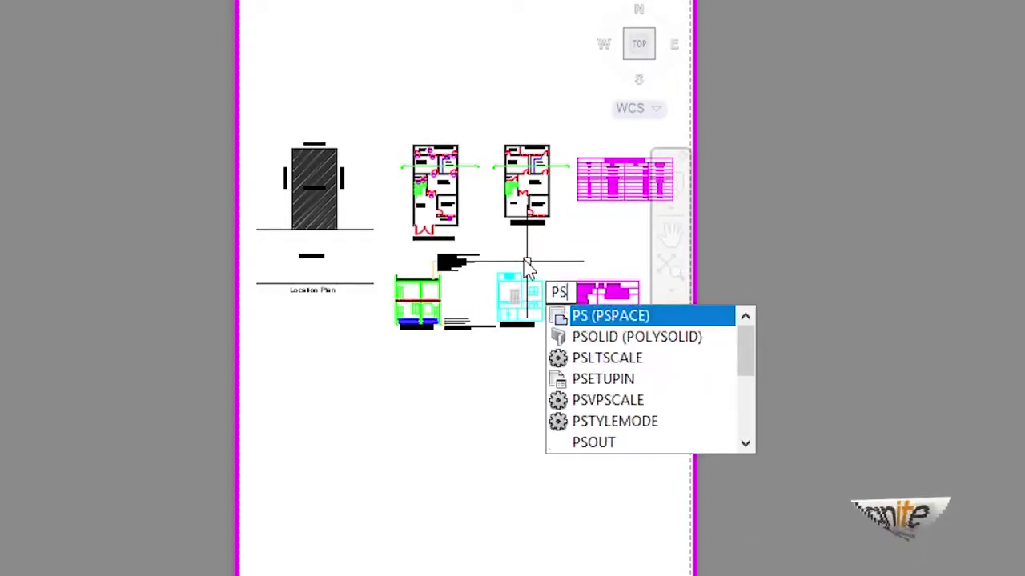
key(Return)
scroll(492, 184, down, 4)
scroll(493, 184, up, 4)
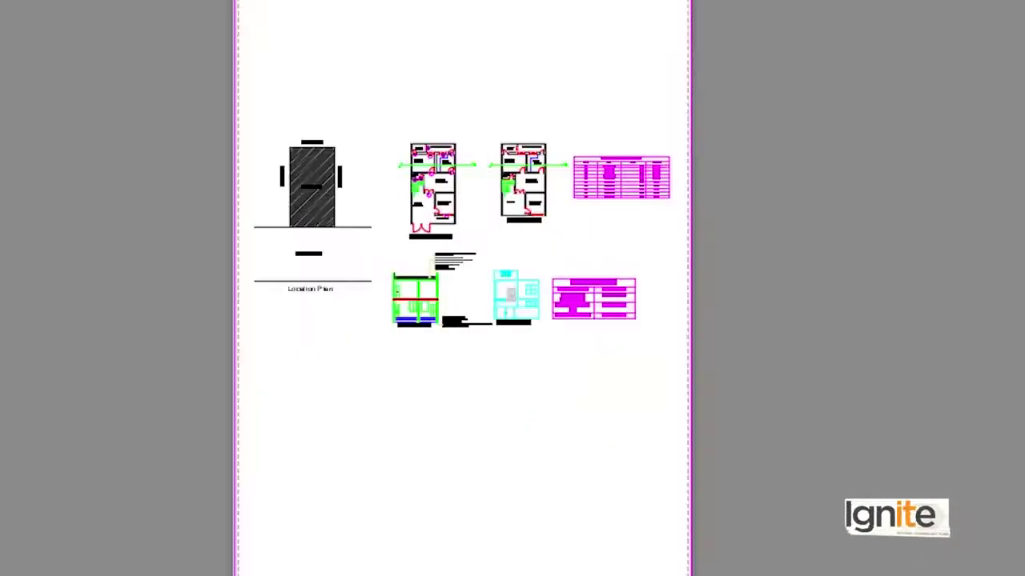
scroll(522, 128, up, 2)
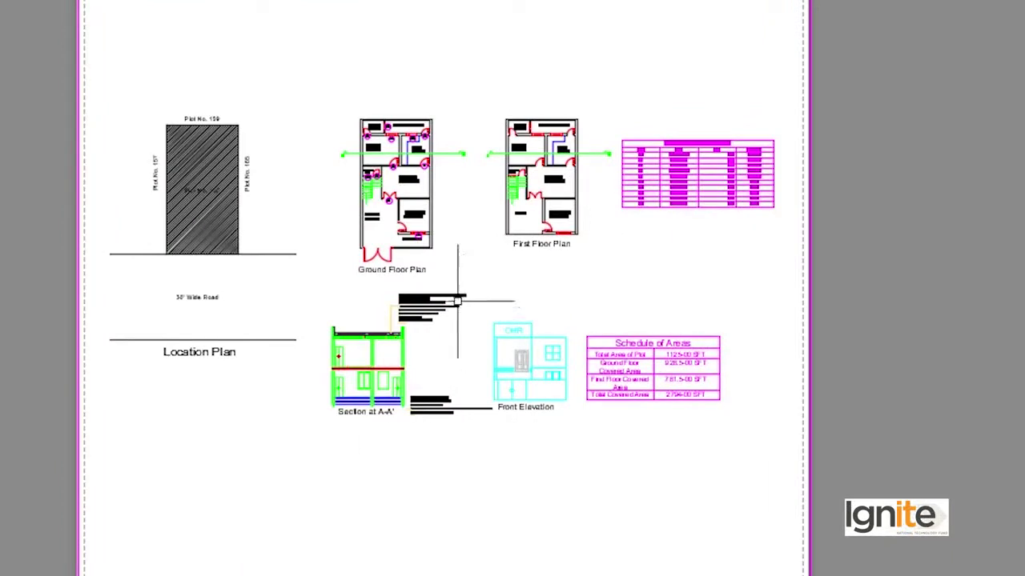
text(ms)
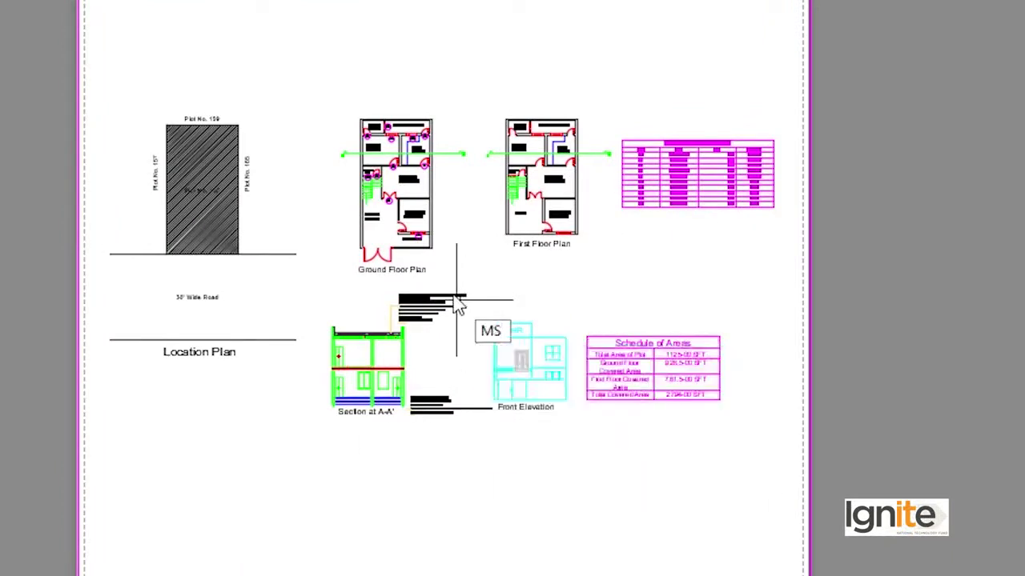
key(Return)
scroll(462, 245, up, 4)
scroll(462, 246, down, 4)
scroll(462, 246, down, 2)
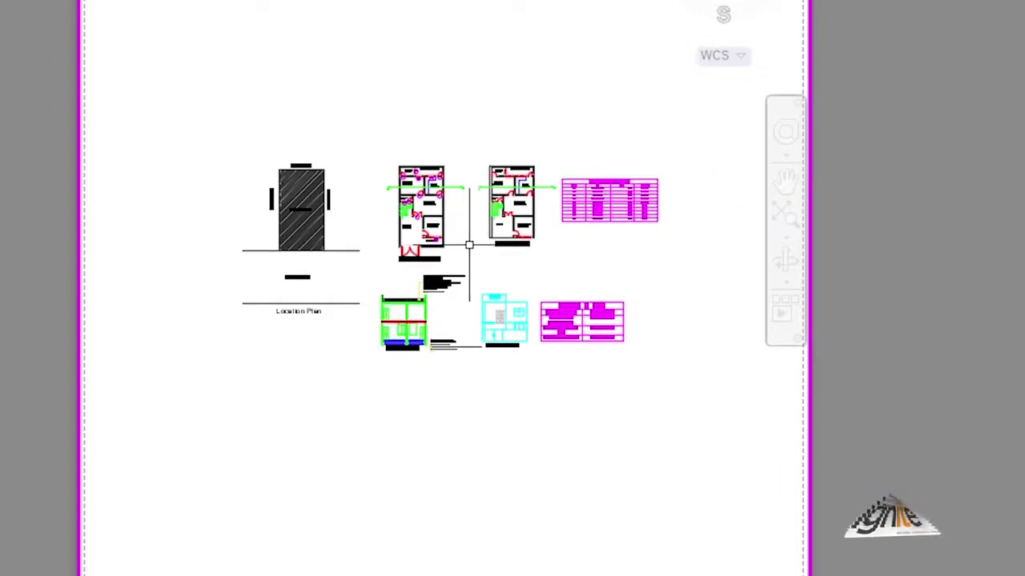
- Zoom and pan inside the viewport to frame every plan, section, elevation and schedule
text(z)
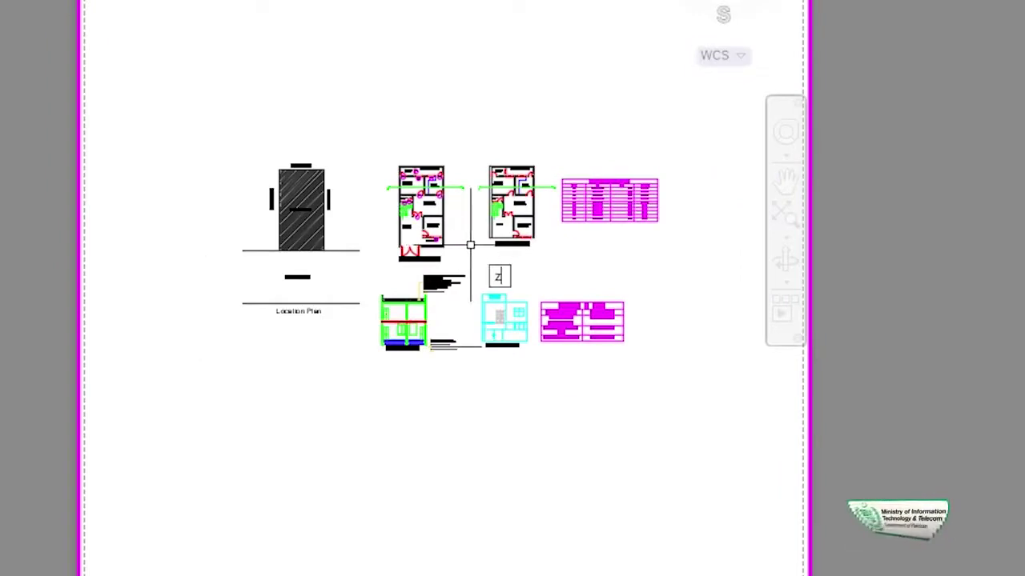
key(Return)
scroll(606, 254, up, 2)
scroll(648, 297, up, 1)
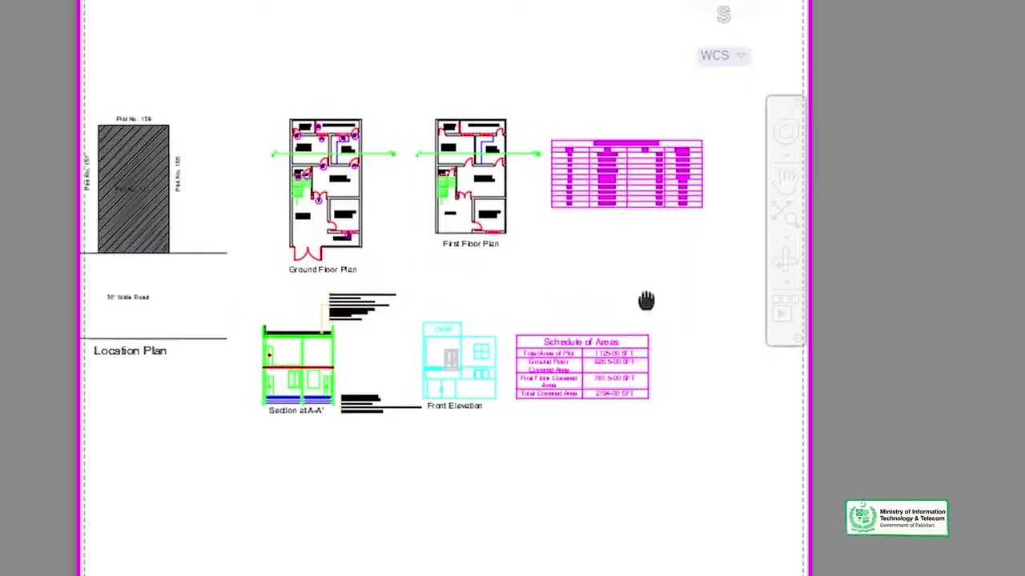
scroll(710, 339, up, 1)
scroll(713, 345, up, 1)
middle_drag(712, 345, 712, 339)
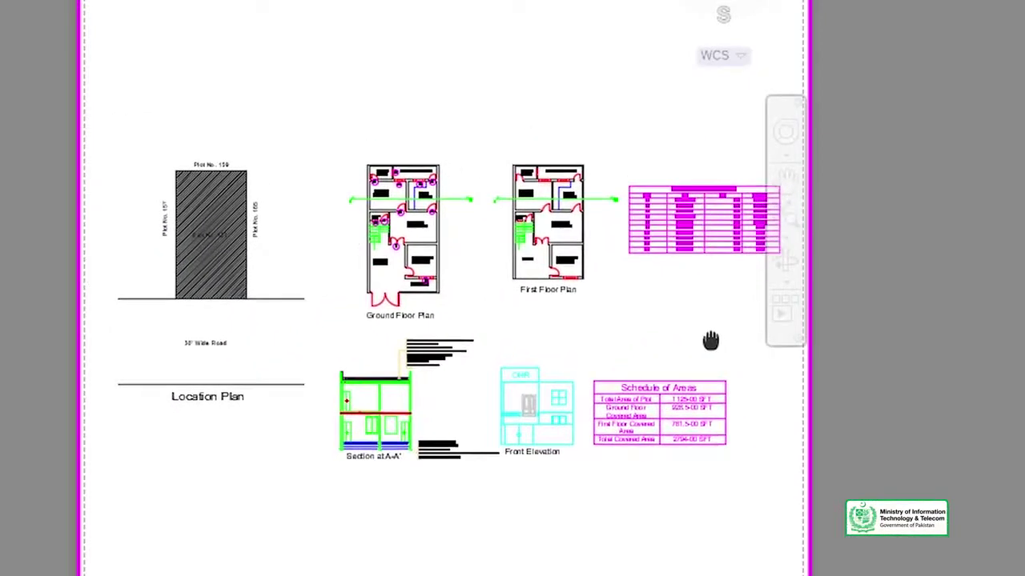
scroll(423, 224, down, 1)
middle_drag(403, 92, 403, 142)
scroll(403, 149, down, 1)
scroll(392, 135, down, 1)
scroll(401, 141, up, 4)
scroll(408, 152, up, 1)
scroll(408, 192, down, 2)
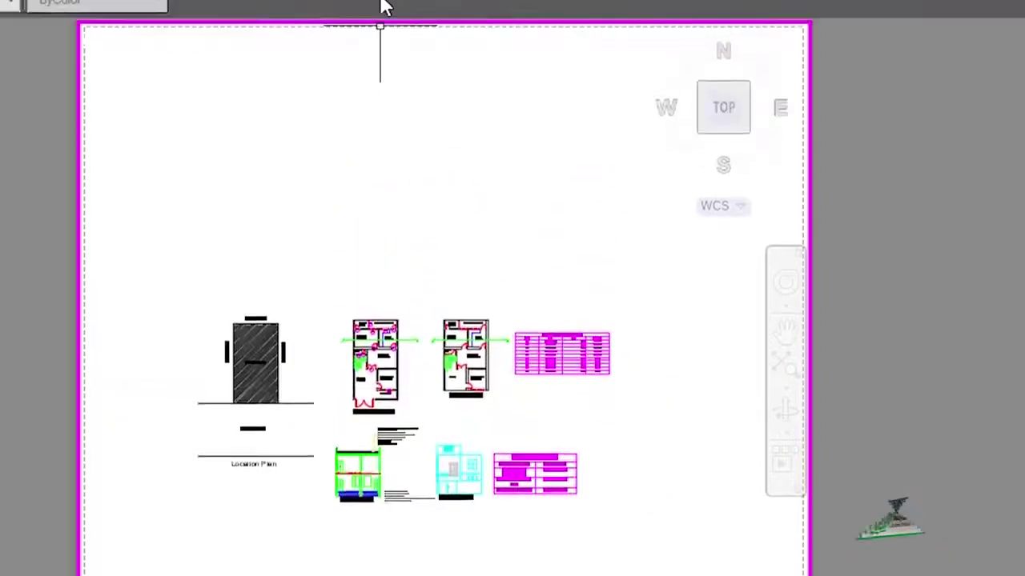
scroll(426, 321, down, 1)
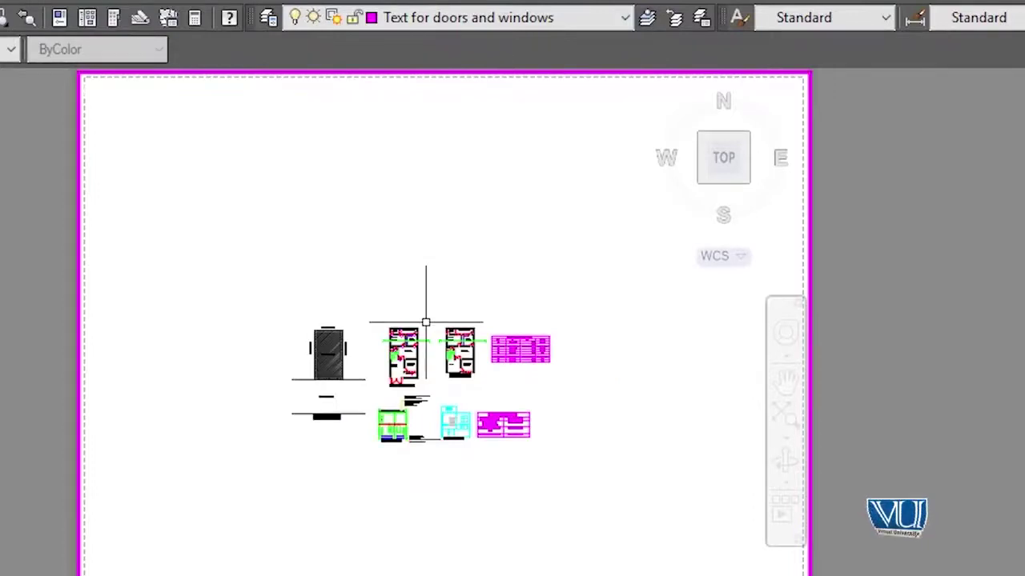
scroll(426, 322, up, 3)
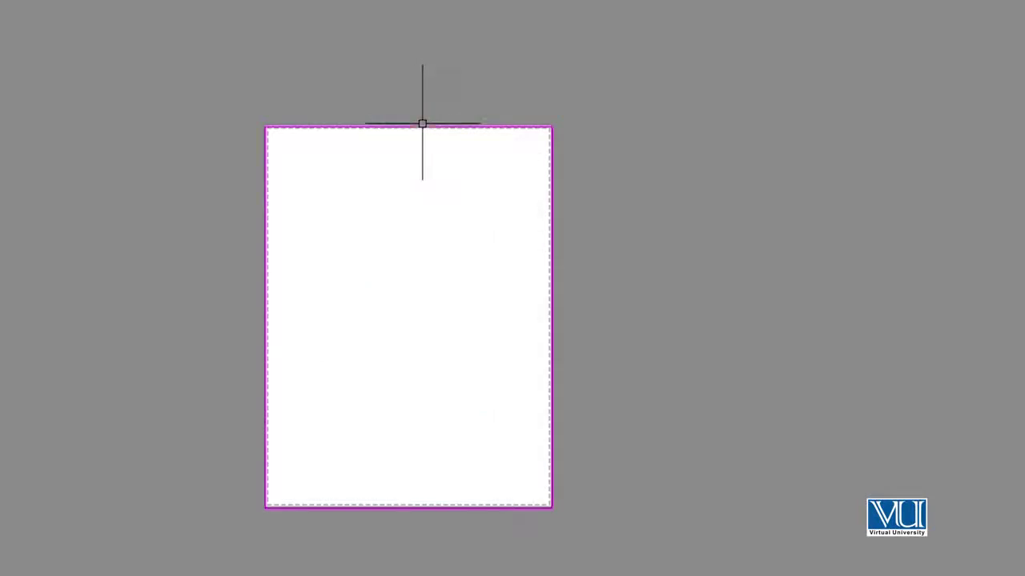
middle_drag(422, 124, 467, 81)
- Create a viewport with MV over the upper-left area of the sheet
scroll(447, 133, up, 2)
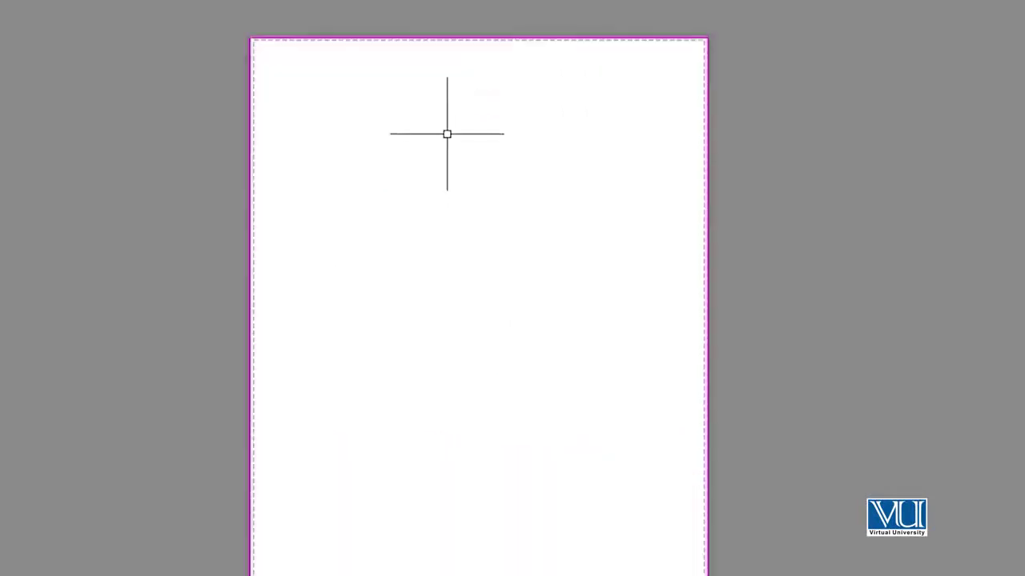
text(Mv)
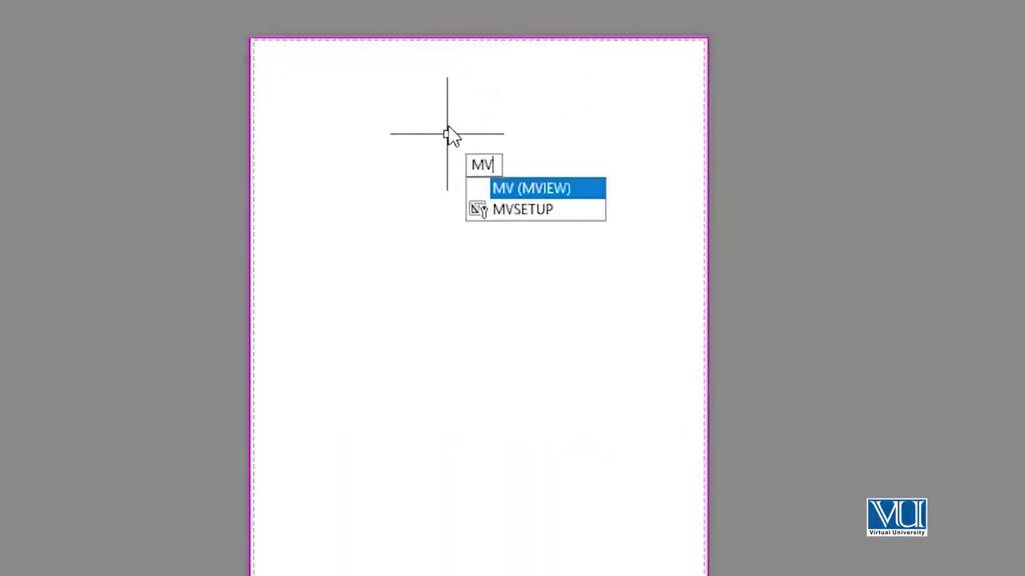
key(Return)
click(251, 38)
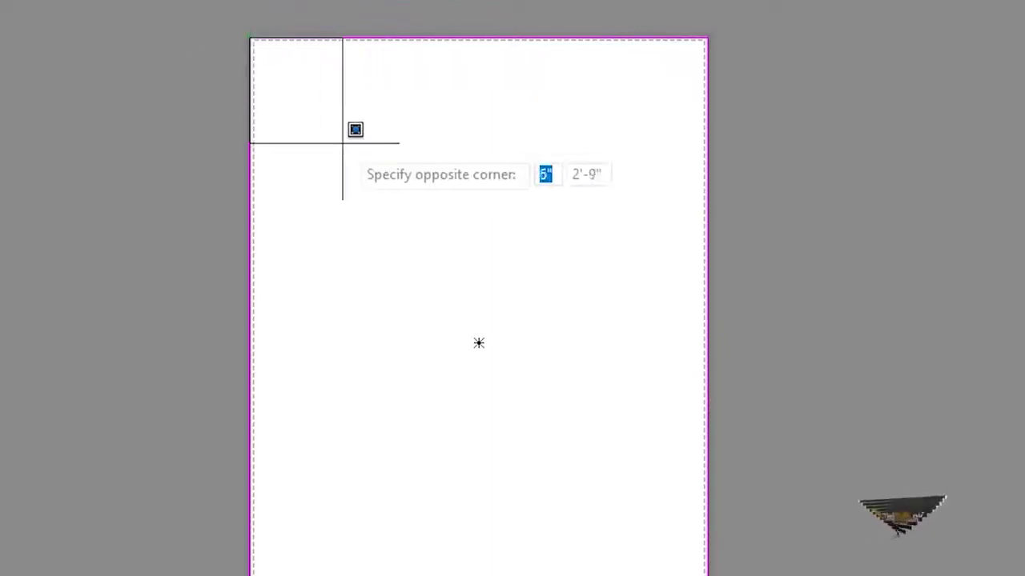
click(489, 290)
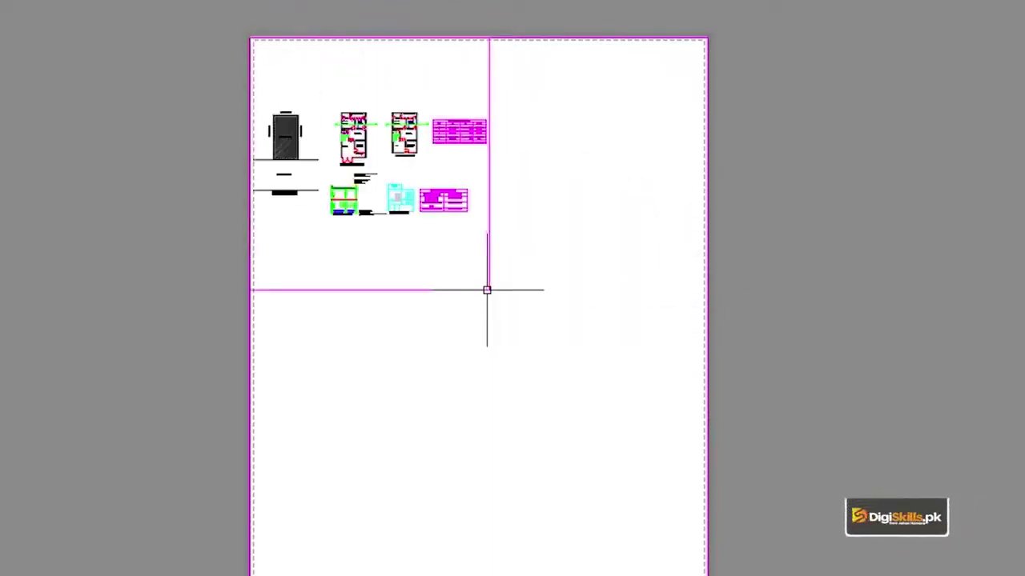
- Add a second viewport to its right, reaching the sheet's right edge
text(Mv)
key(Return)
click(489, 37)
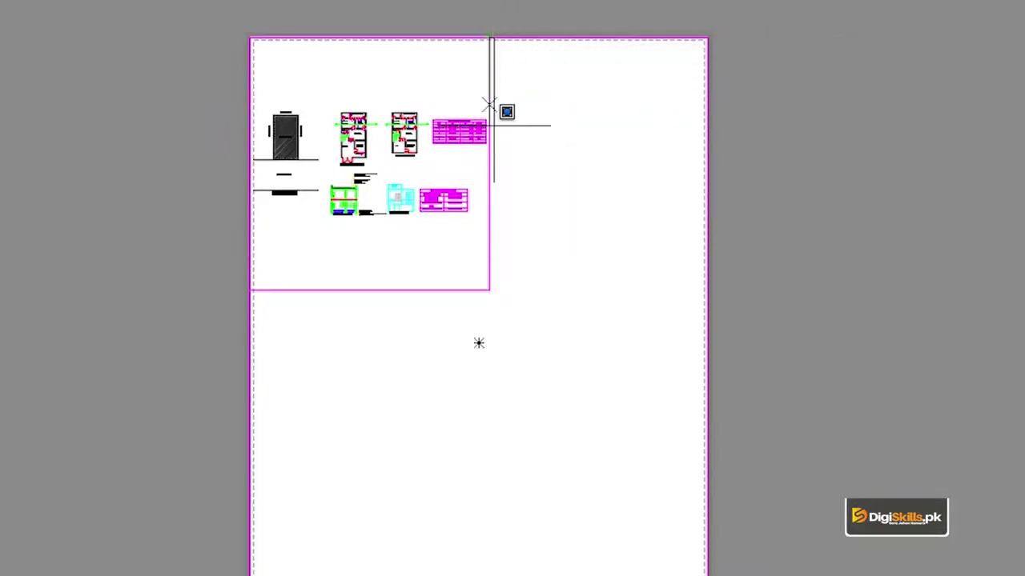
click(704, 291)
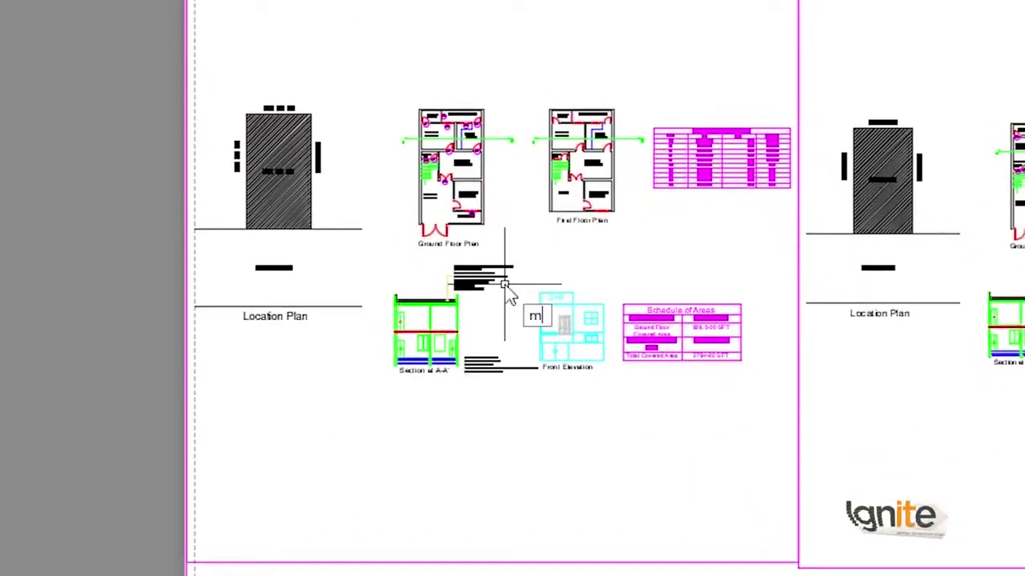
- Zoom and pan the sheet to bring the left viewport's drawings into view
text(s)
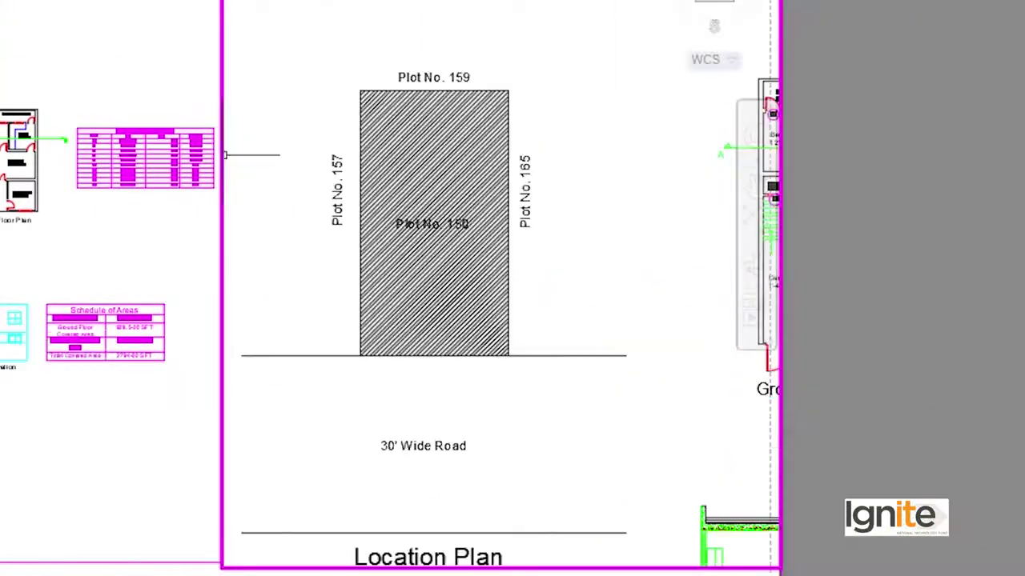
scroll(424, 206, up, 5)
scroll(485, 210, up, 3)
scroll(492, 217, up, 3)
mouse_move(491, 217)
middle_down()
mouse_move(533, 313)
mouse_move(538, 300)
middle_up()
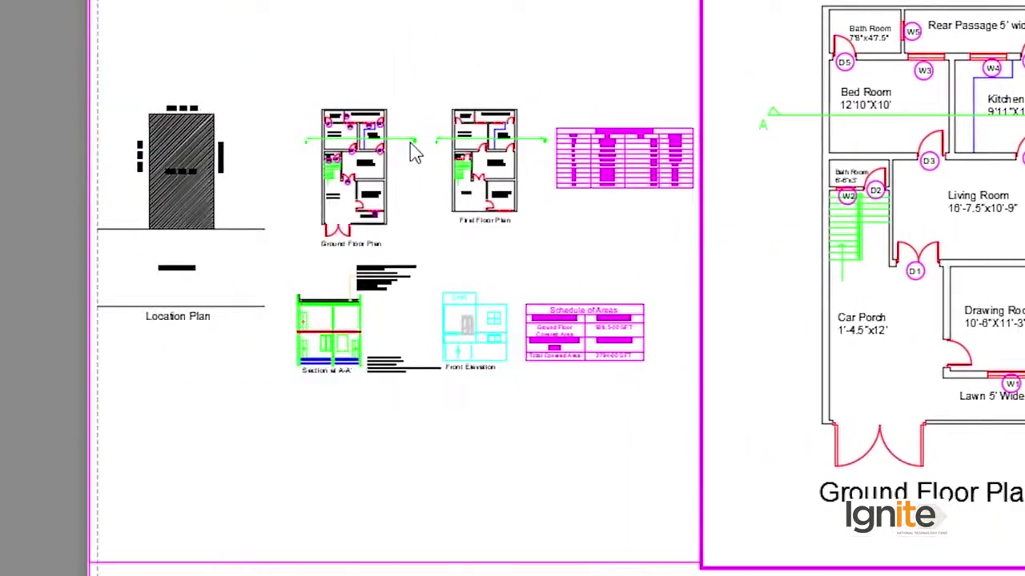
- Enter model space and frame the Schedule of Doors/Windows in the left viewport
text(s)
key(Return)
scroll(416, 165, up, 5)
scroll(284, 206, up, 3)
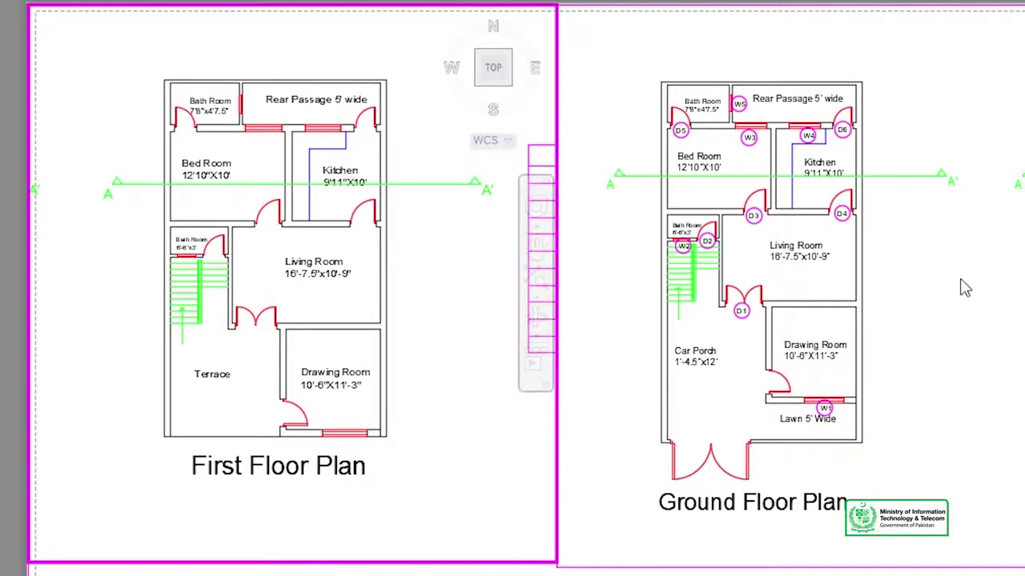
middle_drag(362, 341, 361, 352)
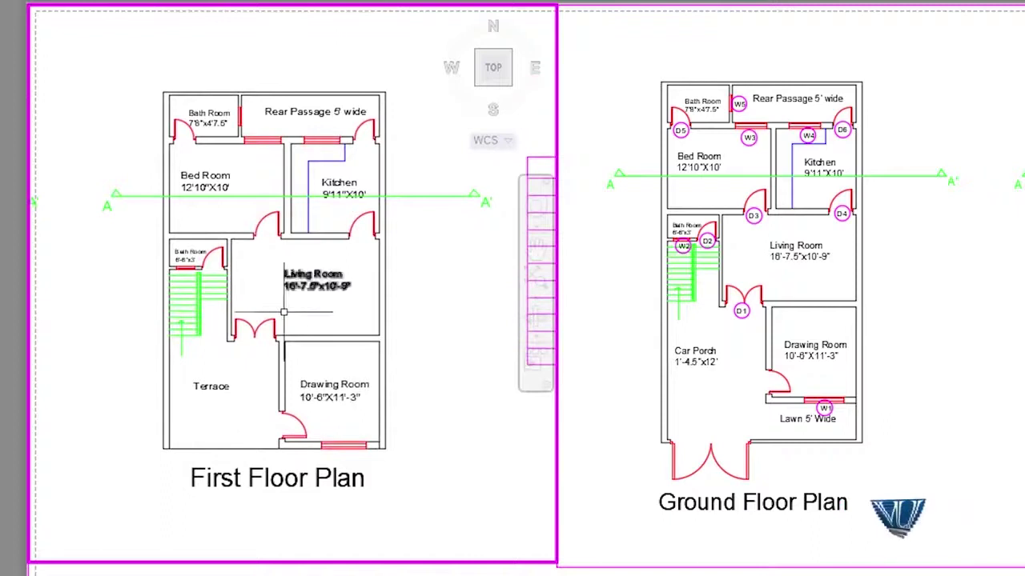
scroll(312, 280, down, 3)
scroll(228, 236, up, 5)
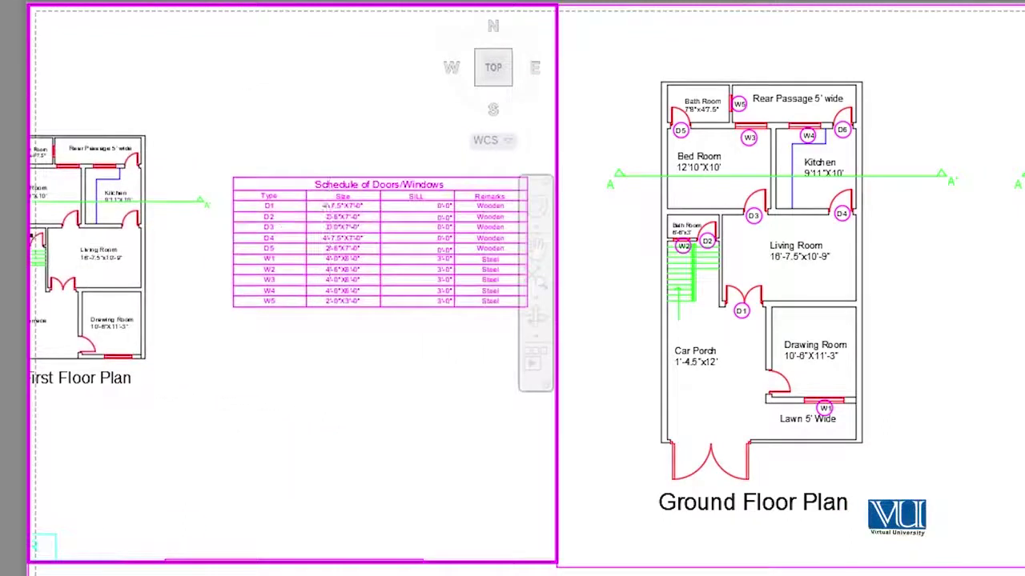
middle_drag(233, 235, 226, 234)
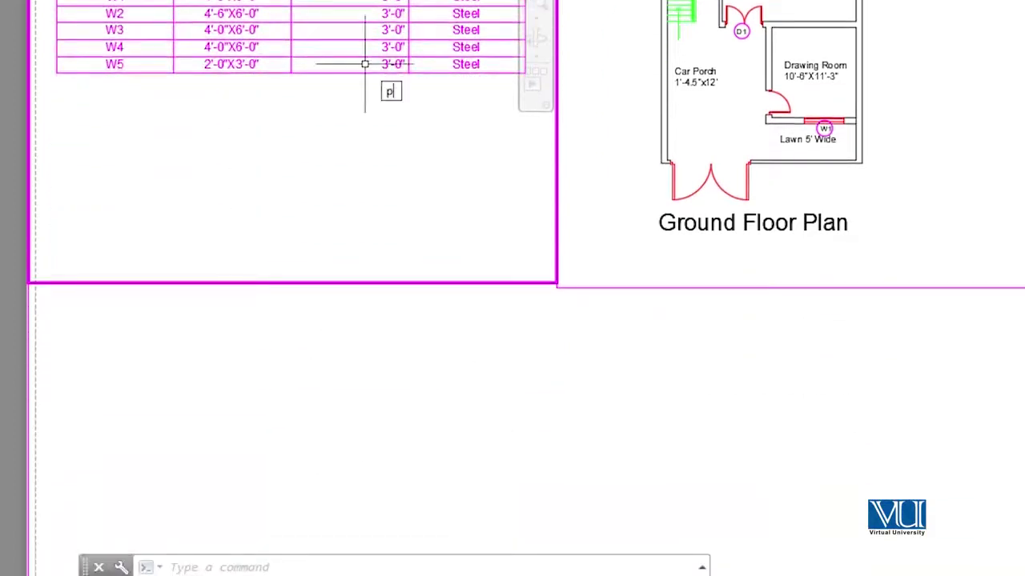
- Return to paper space with PS and zoom out on the sheet
text(s)
key(Return)
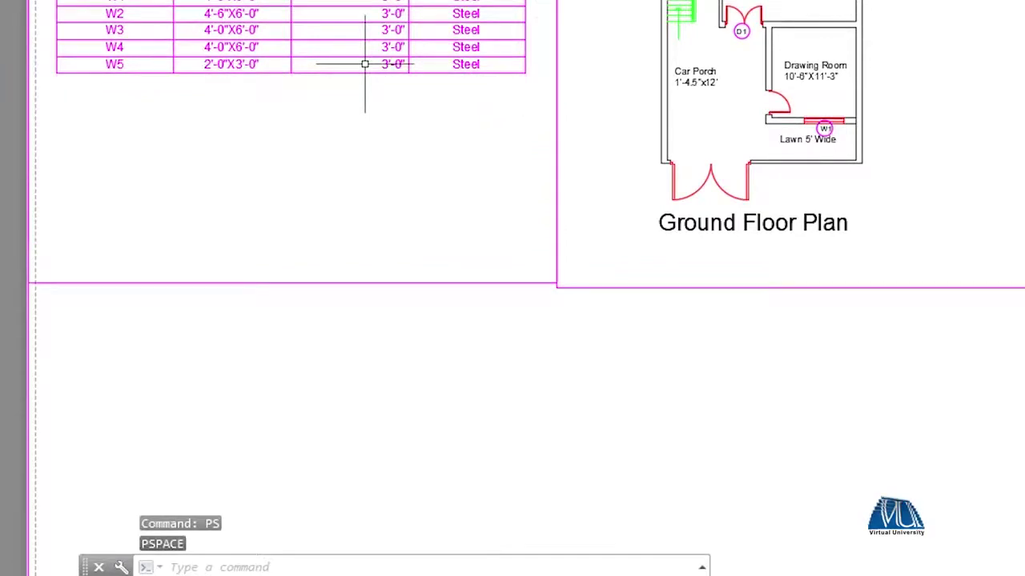
scroll(364, 120, down, 2)
scroll(362, 148, down, 2)
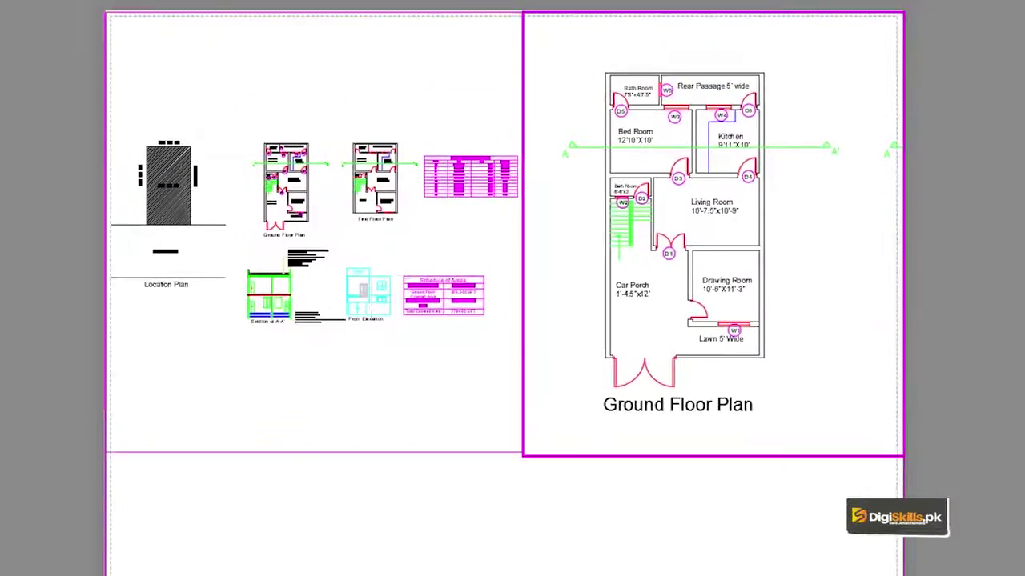
scroll(371, 279, down, 4)
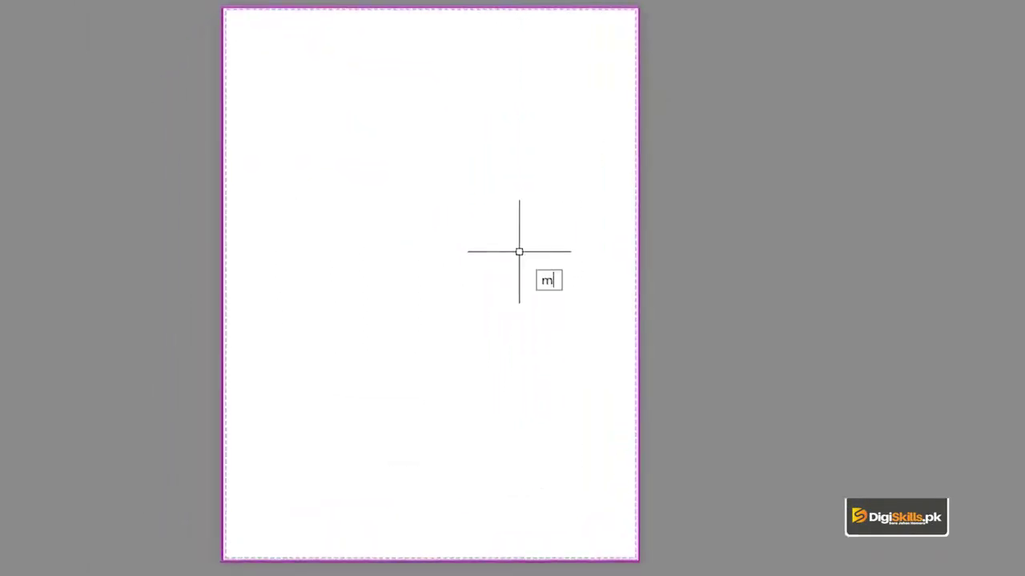
- Create an MV viewport from the sheet's top-left to bottom-right corner
text(v)
key(Return)
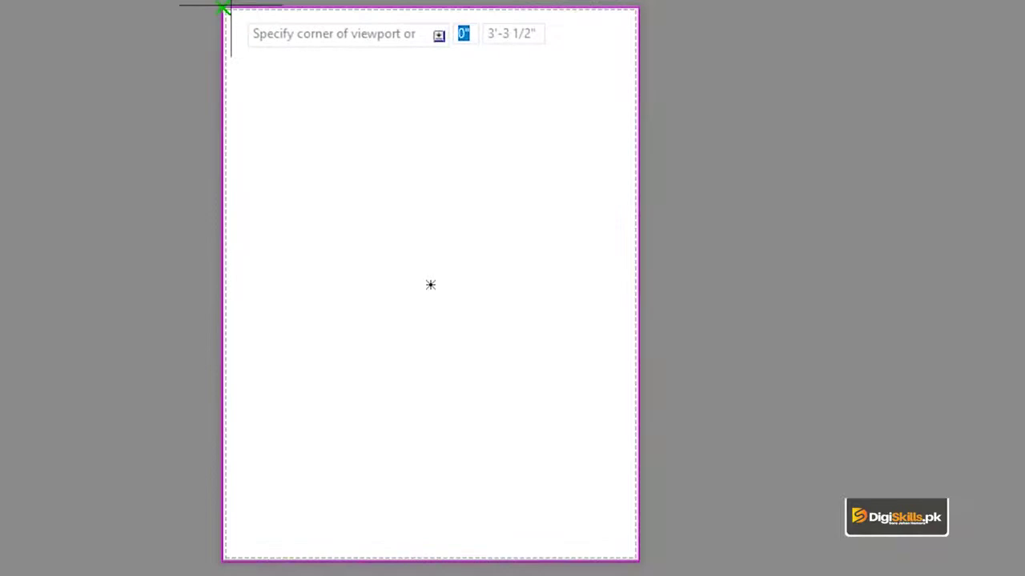
click(223, 8)
click(638, 561)
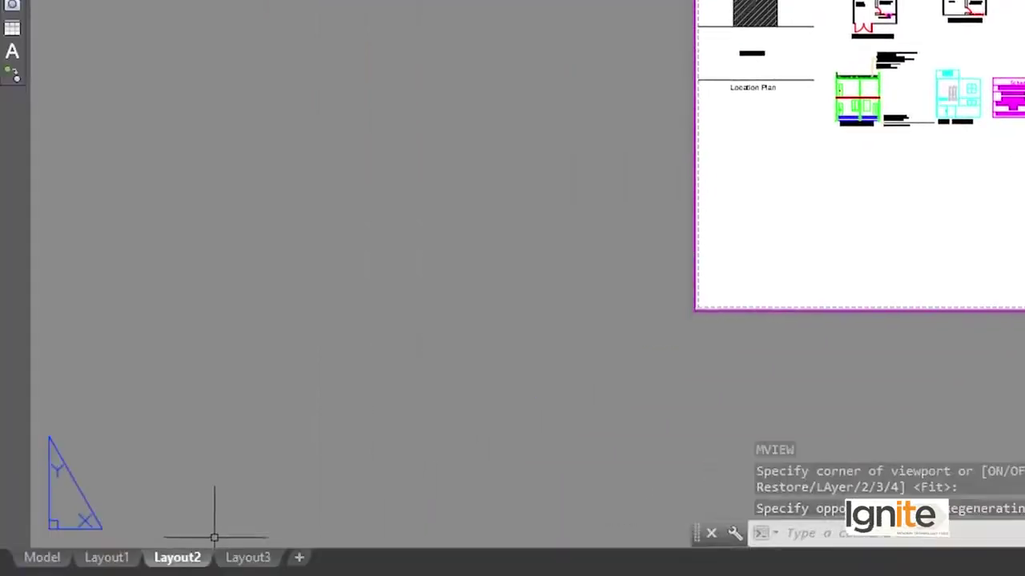
- Confirm Layout2's page setup: AutoCAD PDF, 30 x 40 inches portrait, 1:1 plot scale
right_click(183, 560)
click(282, 403)
click(649, 254)
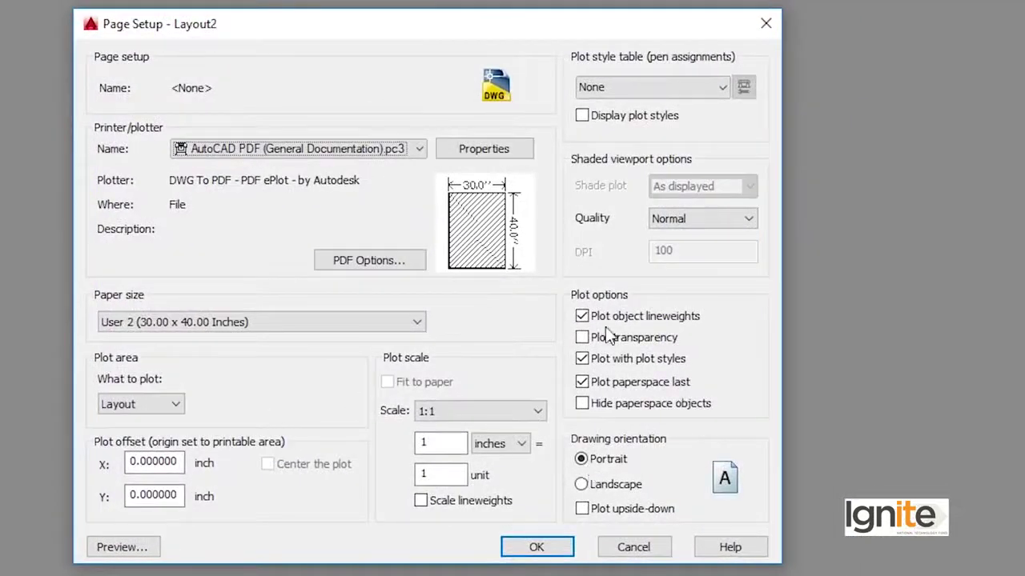
click(449, 411)
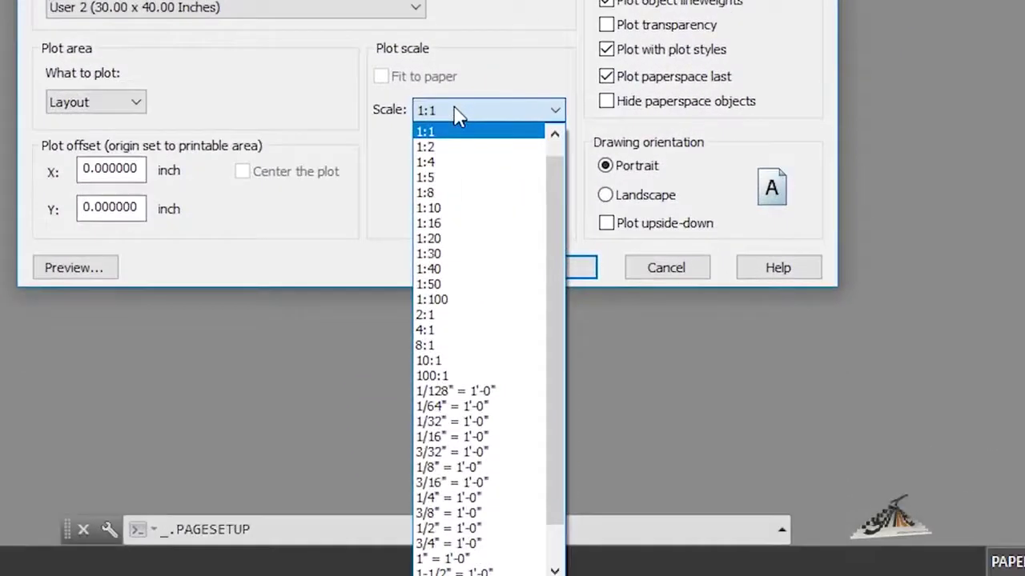
click(450, 410)
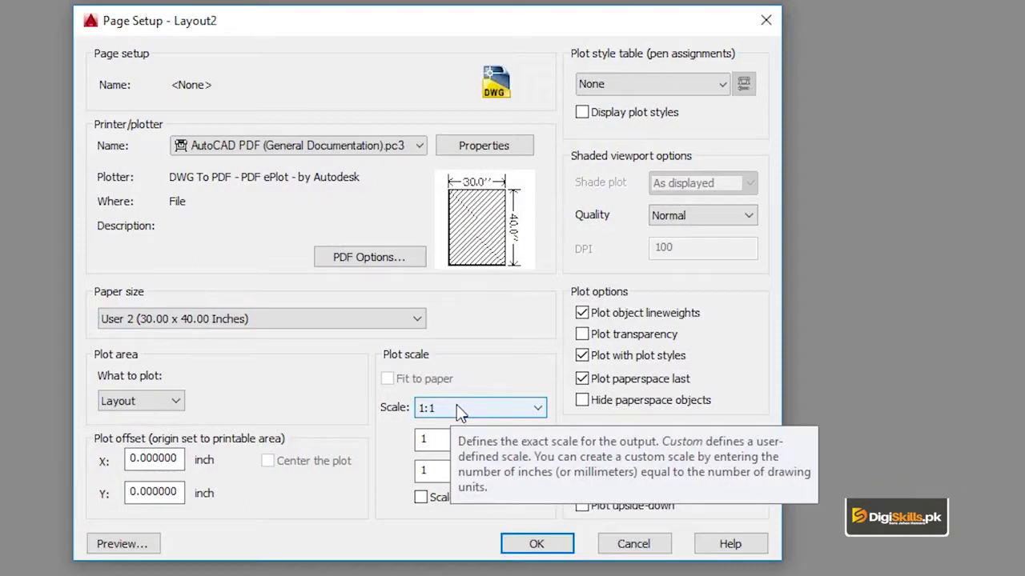
click(459, 410)
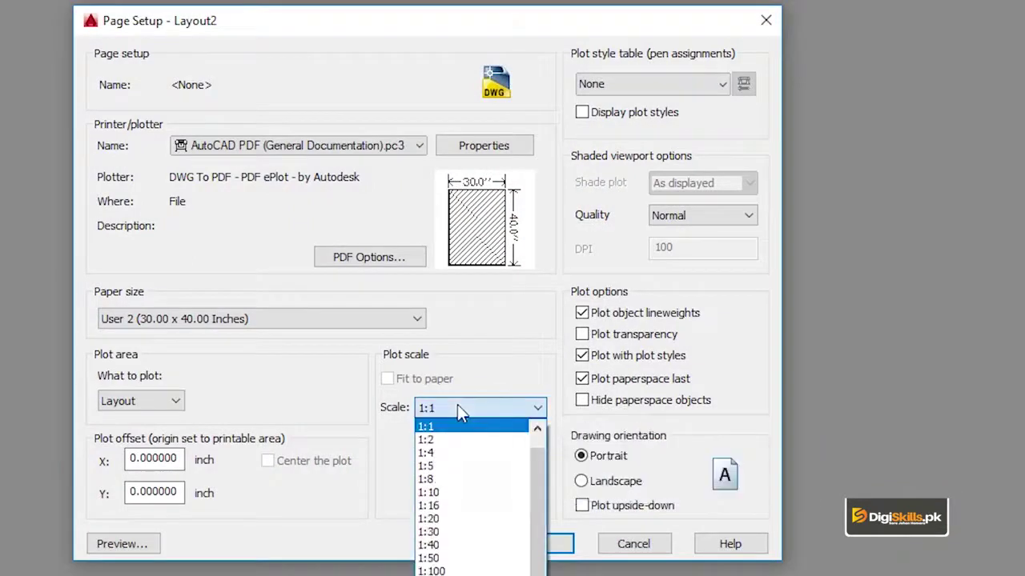
click(459, 410)
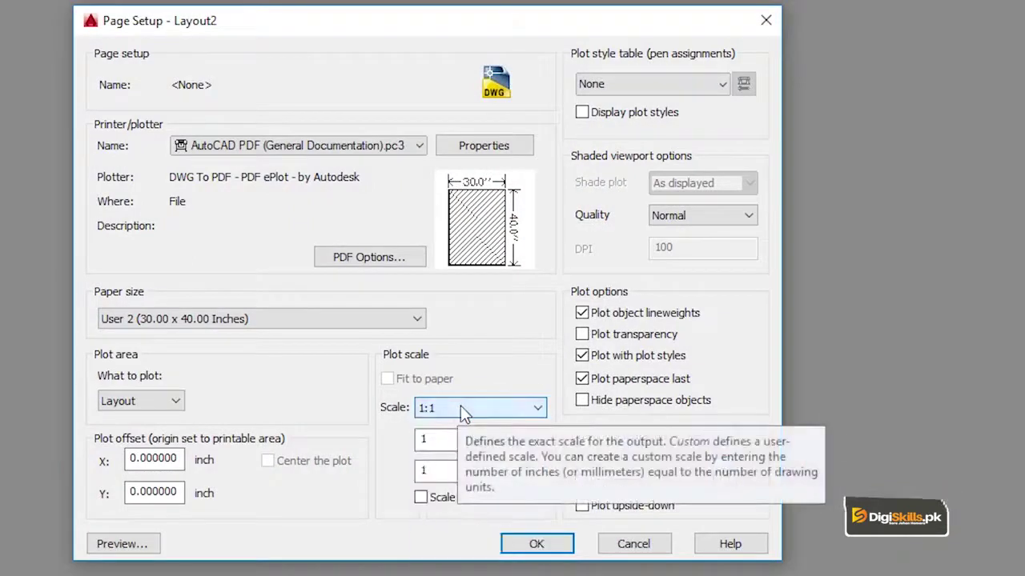
click(533, 548)
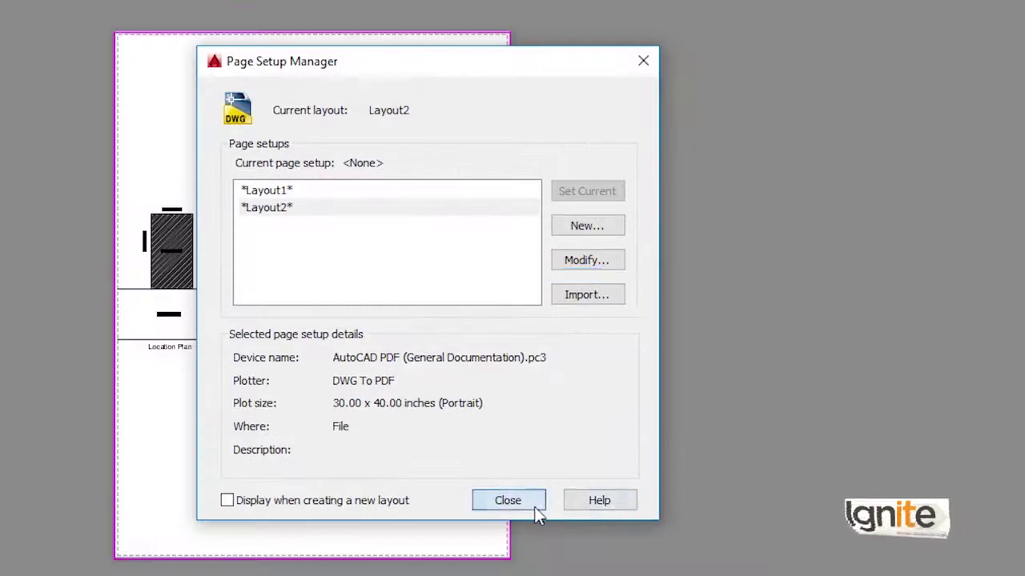
click(534, 505)
- Switch into model space and start single-line text above the drawings, then cancel it
middle_drag(292, 79, 407, 57)
text(s)
key(Return)
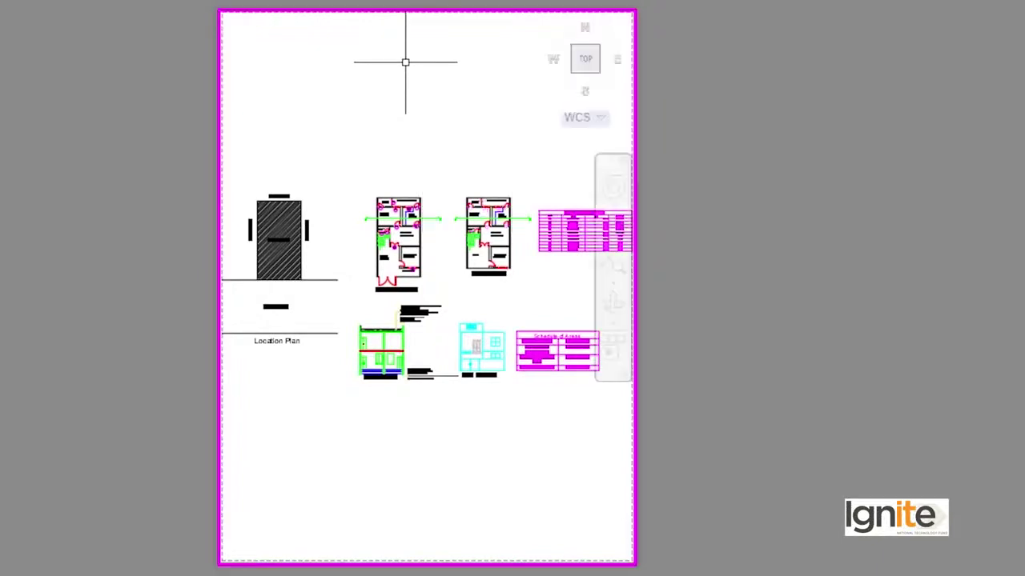
text(tex)
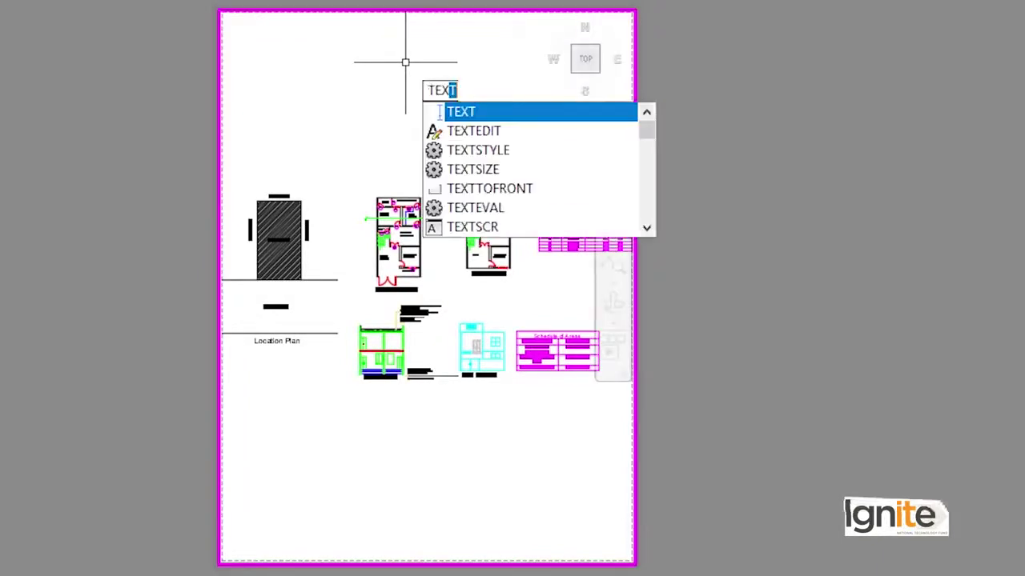
text(t)
key(Return)
click(321, 72)
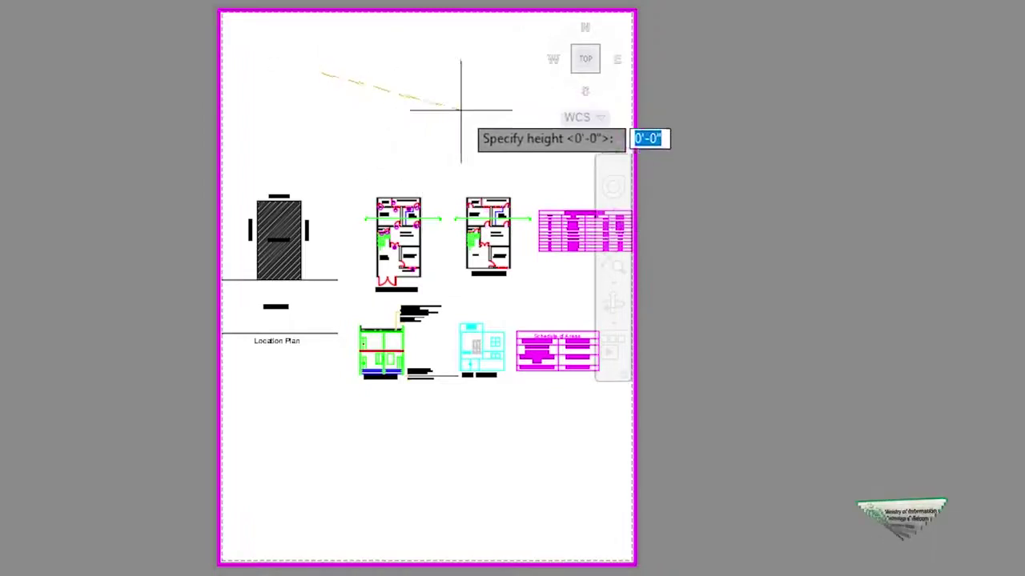
key(Escape)
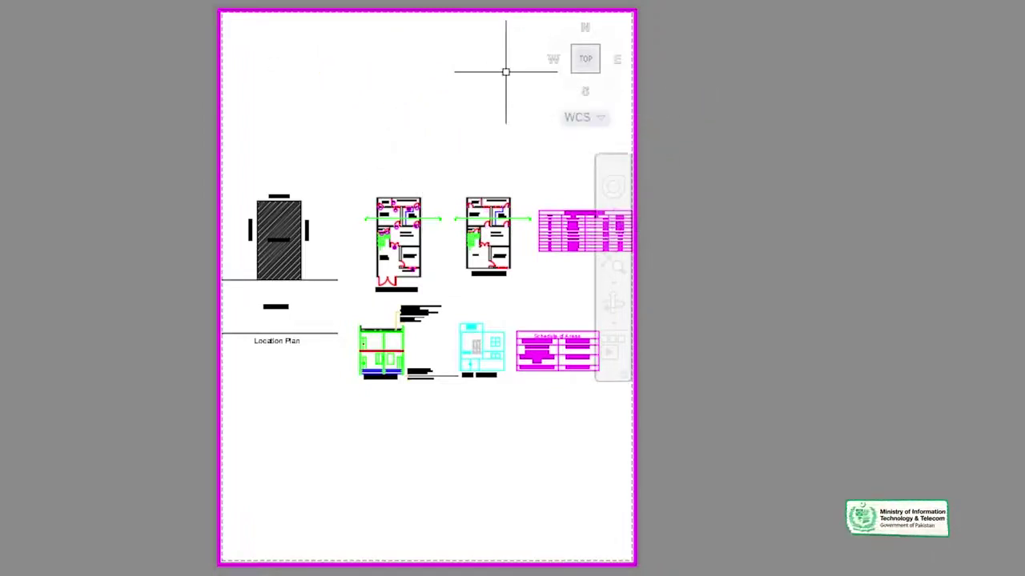
- Try a multiline text box, close it empty, and start plotting with Ctrl+P
drag(288, 69, 350, 124)
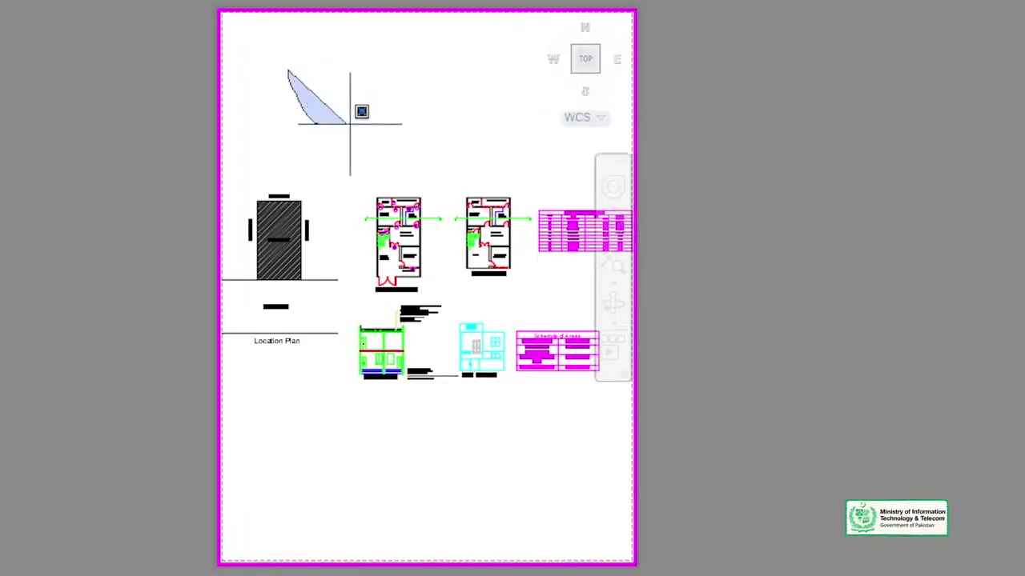
key(Escape)
key(Return)
click(312, 66)
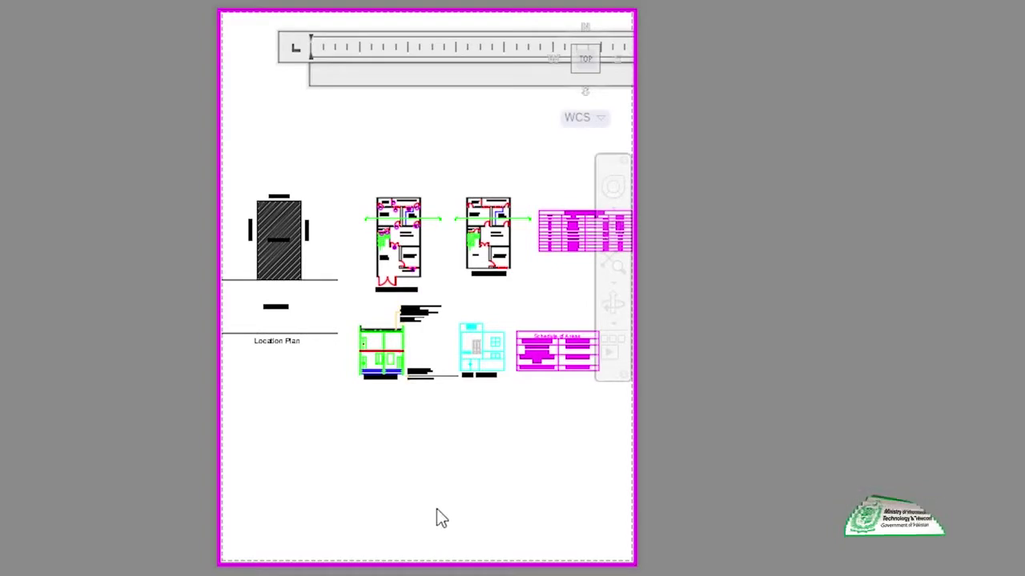
click(330, 508)
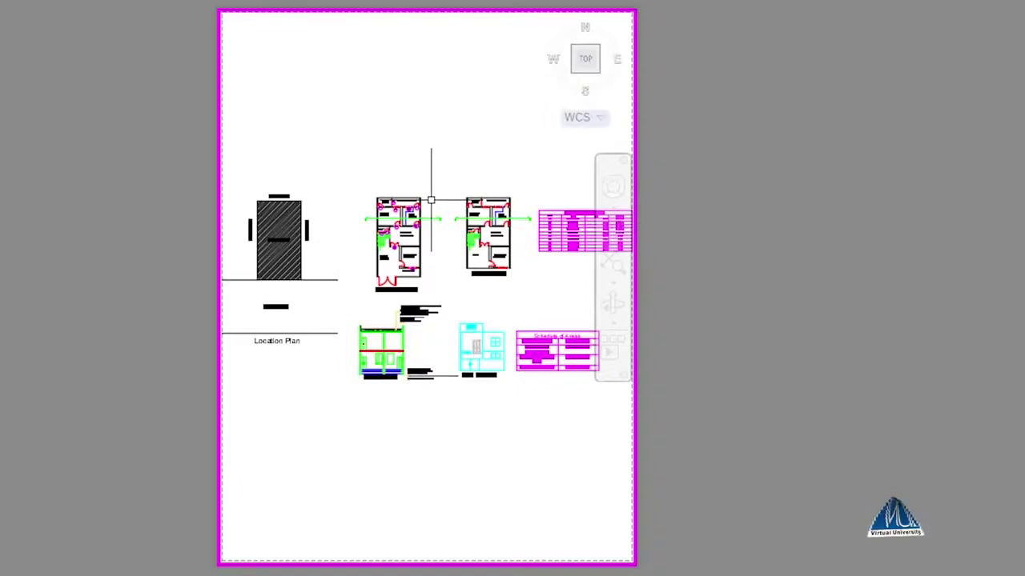
key(ctrl+p)
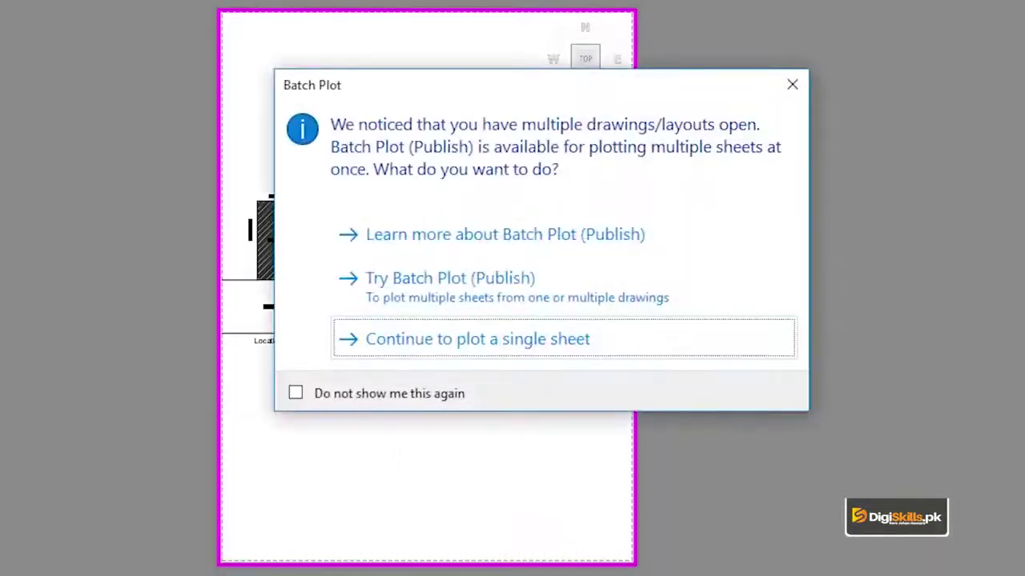
- Plot only Layout2 to House Plan-Layout2.pdf in the Desktop VU folder
click(498, 343)
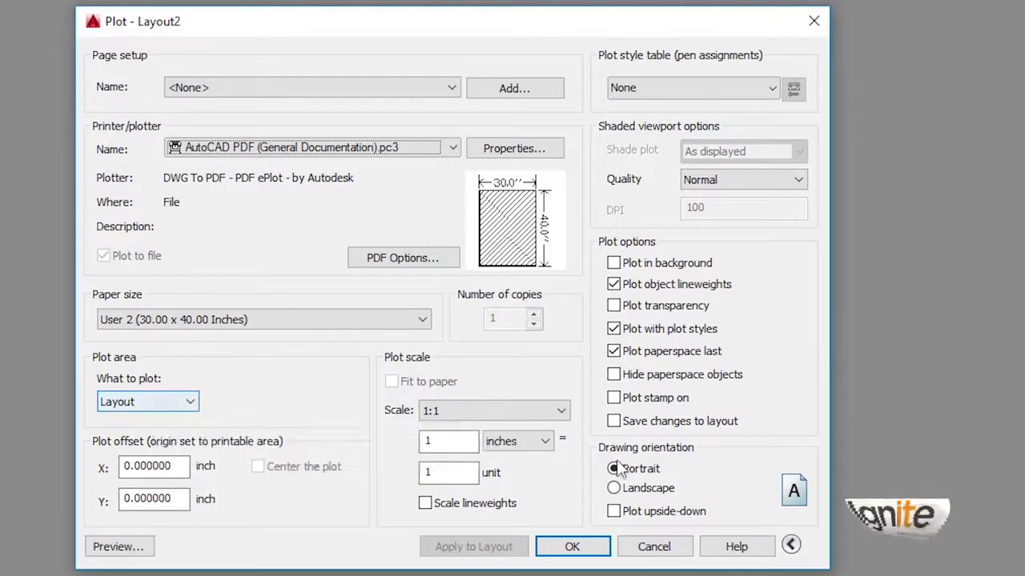
click(563, 545)
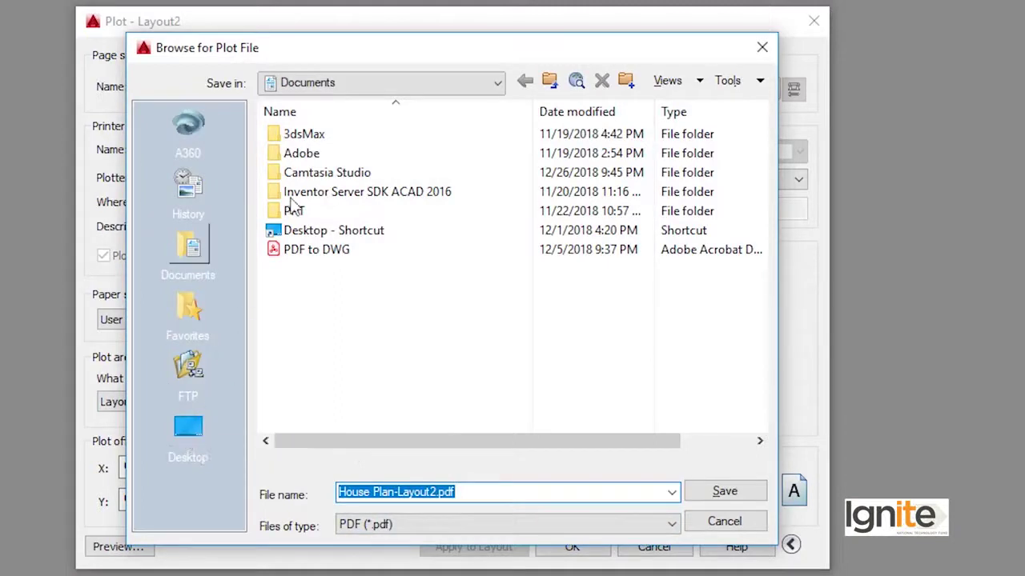
click(192, 446)
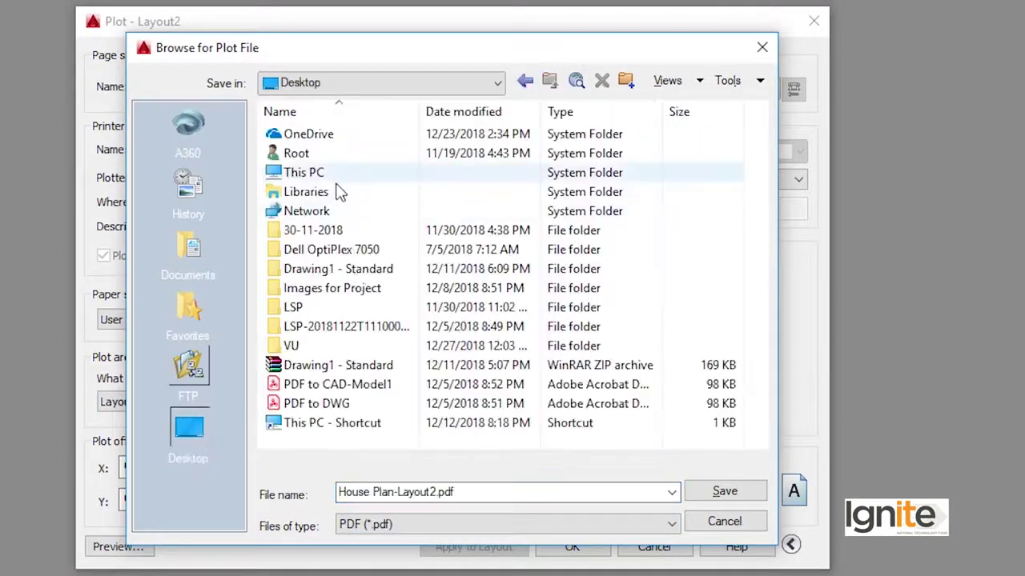
double_click(334, 349)
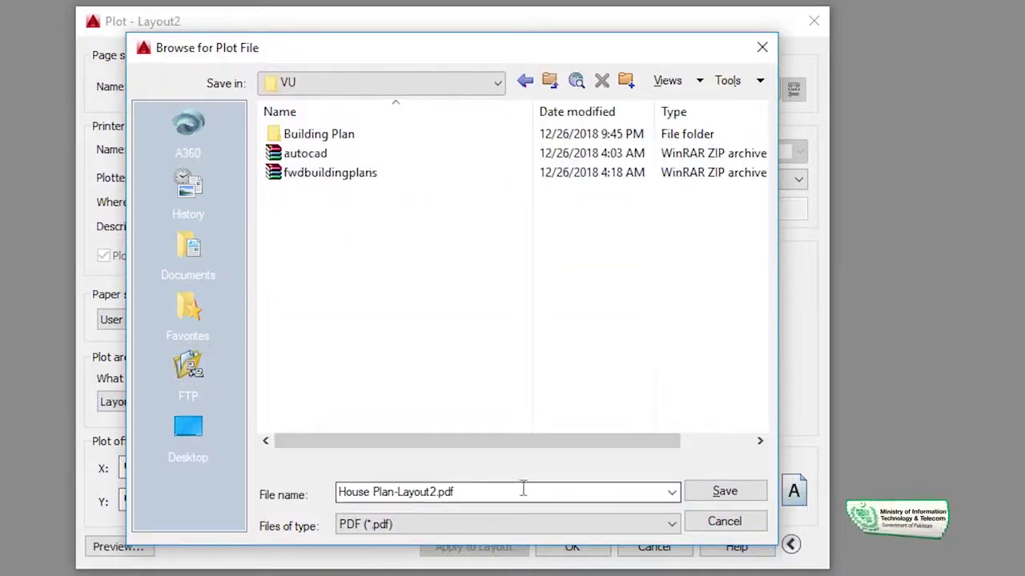
click(723, 493)
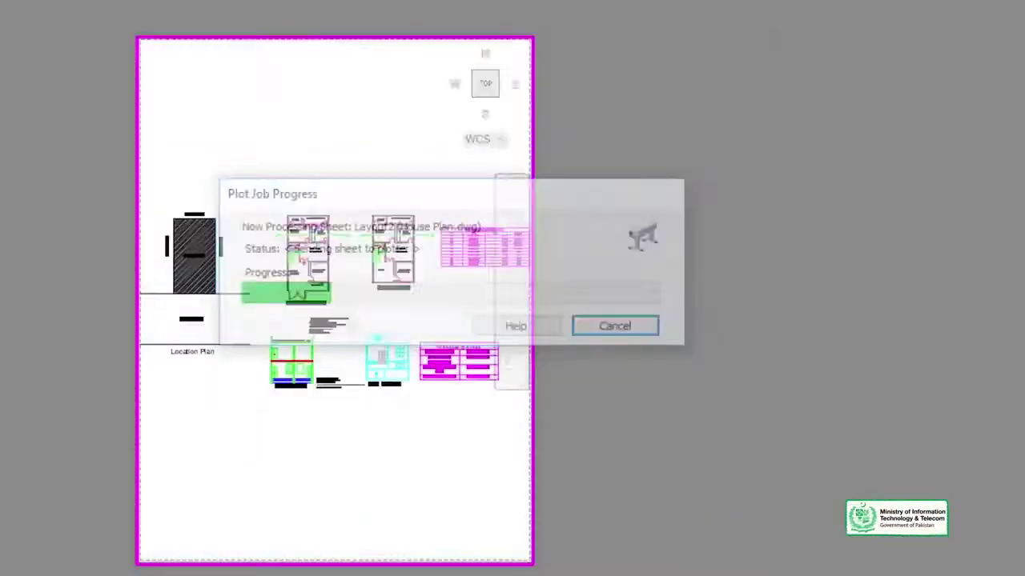